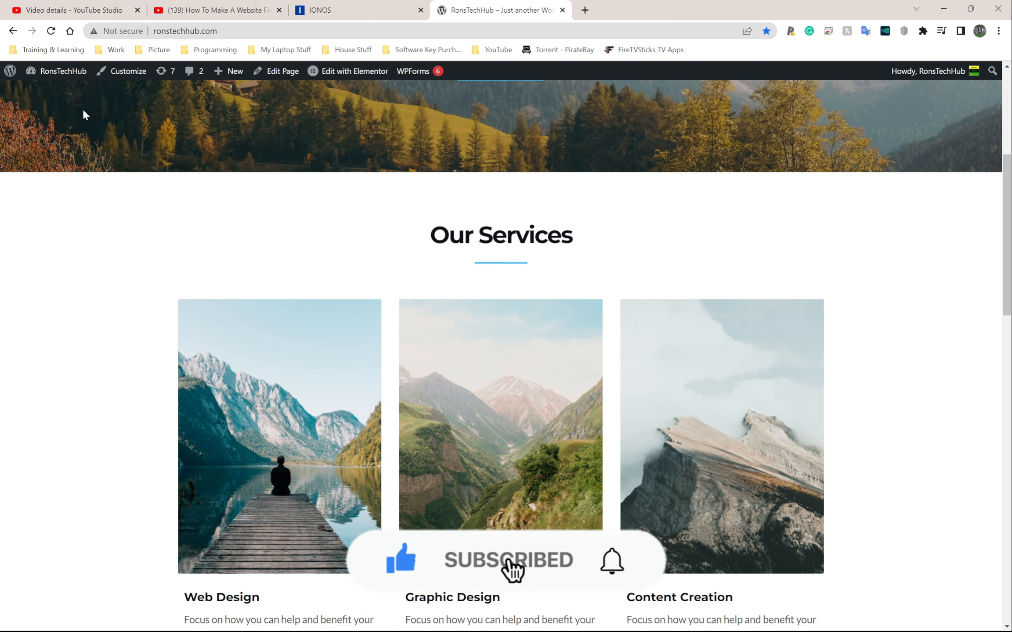
- Open the site's WordPress dashboard from the live home page and look over its contents
scroll(66, 110, "up", 5)
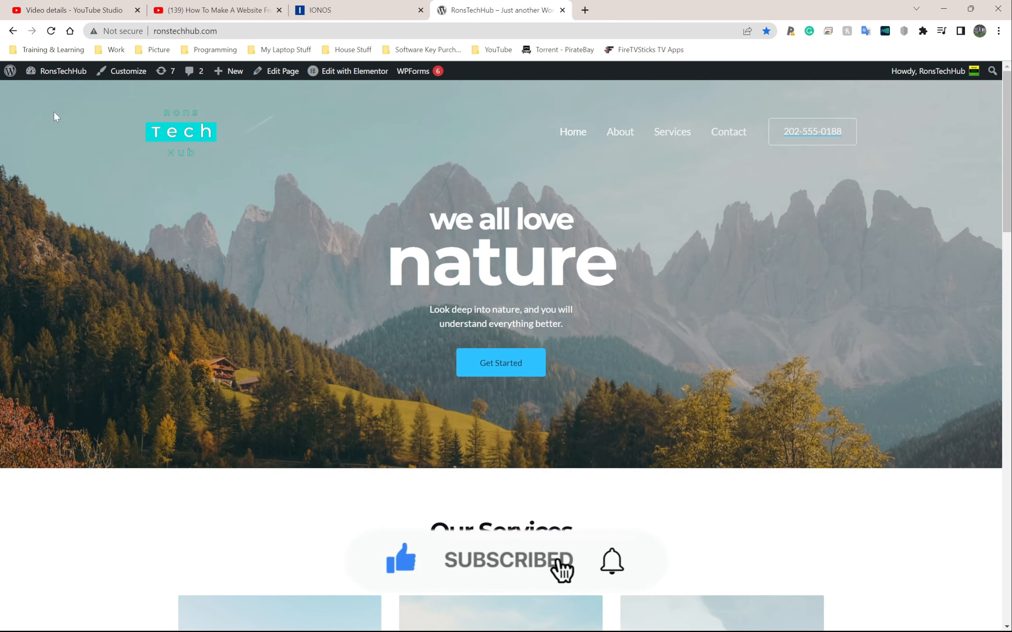
left_click(59, 73)
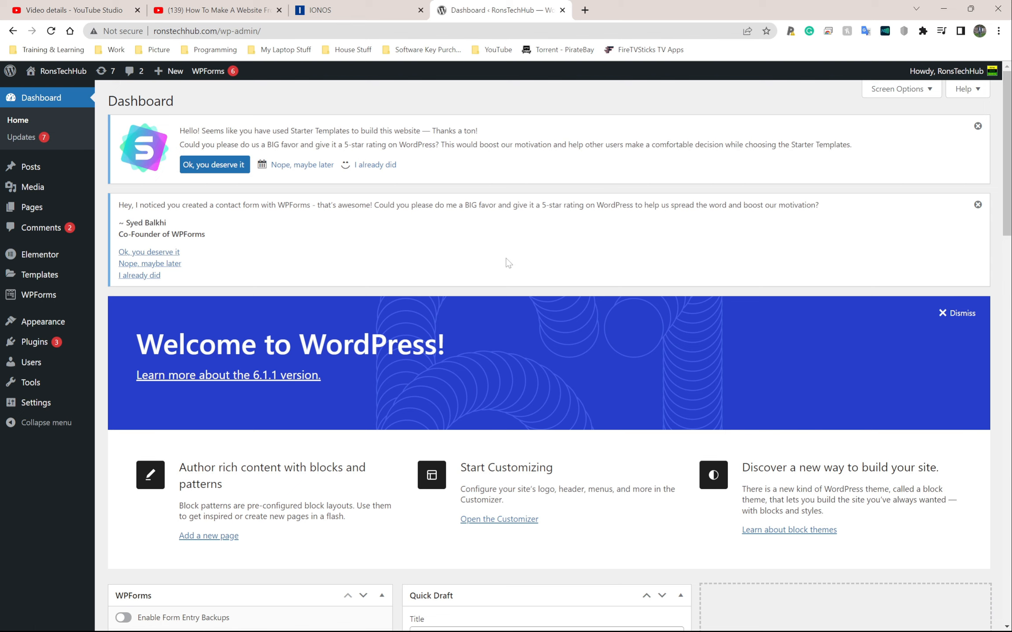
scroll(508, 262, "down", 5)
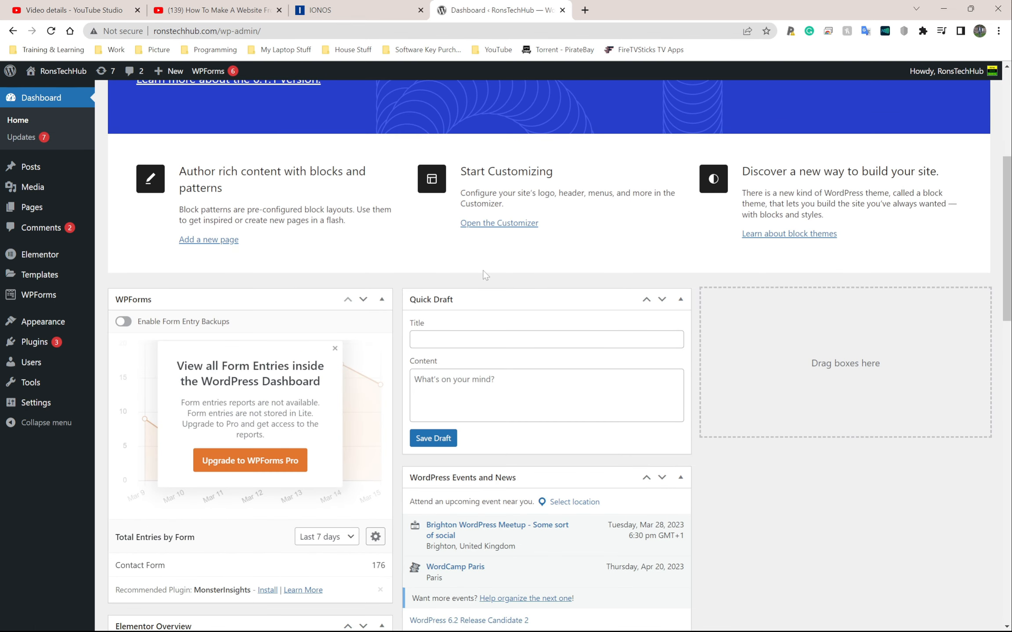
scroll(249, 332, "up", 5)
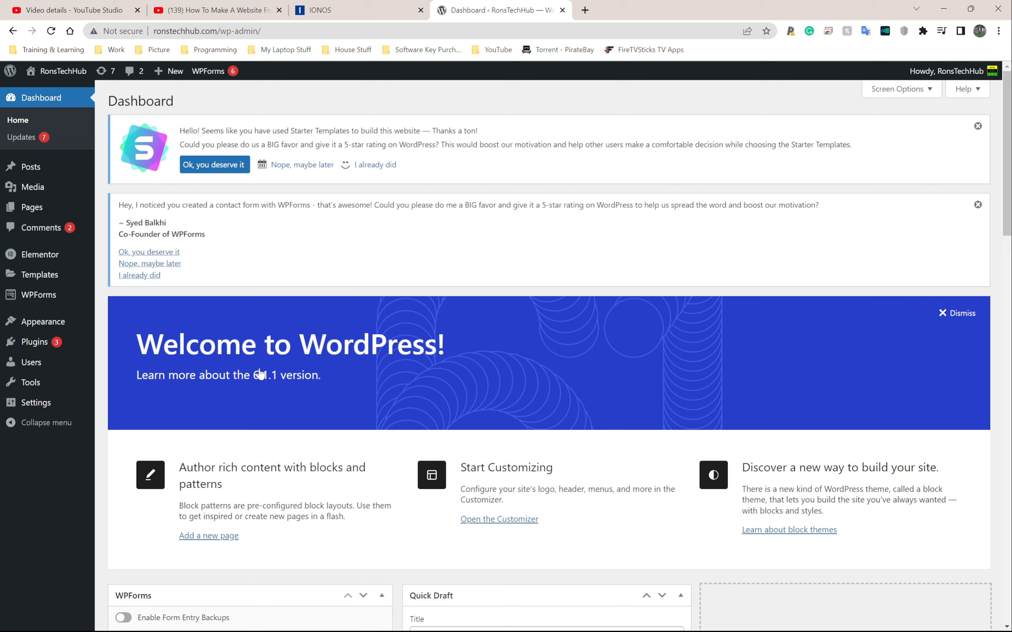
- Return to the live site and open its home page for editing with Elementor
mouse_move(62, 75)
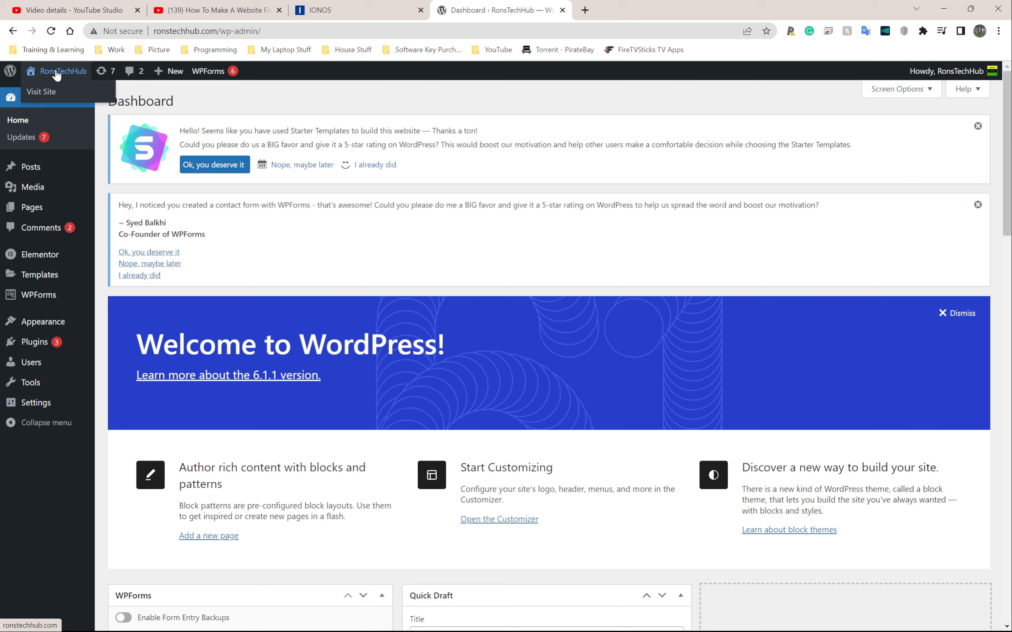
left_click(56, 75)
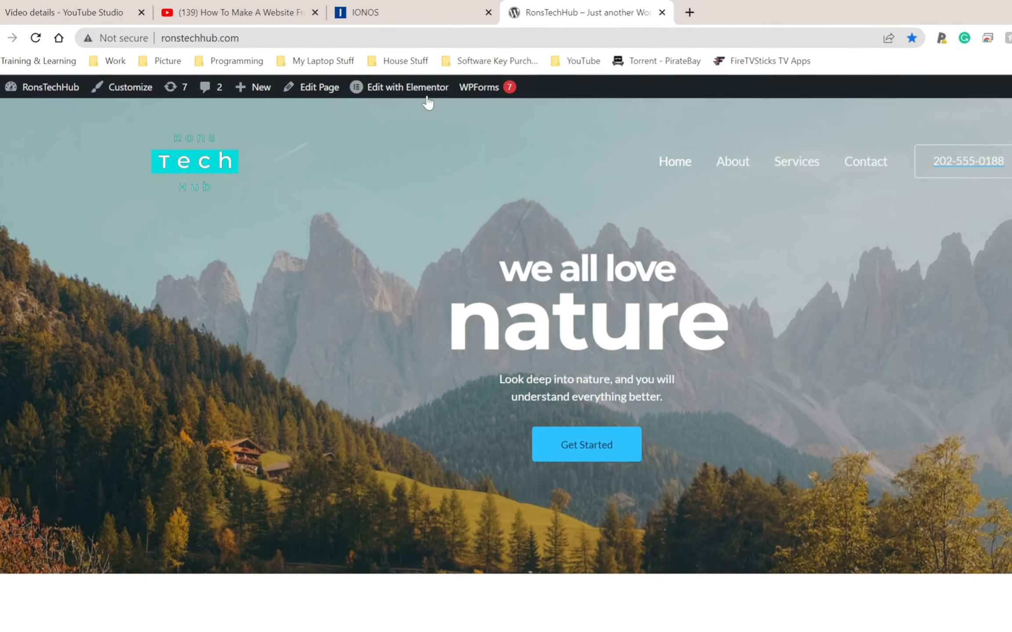
mouse_move(422, 90)
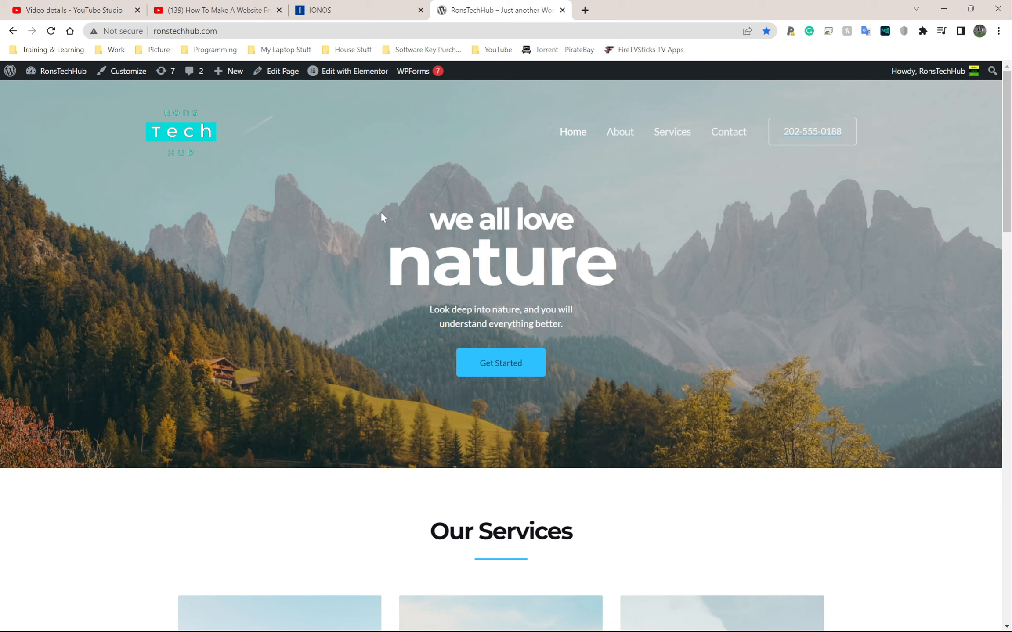
left_click(335, 72)
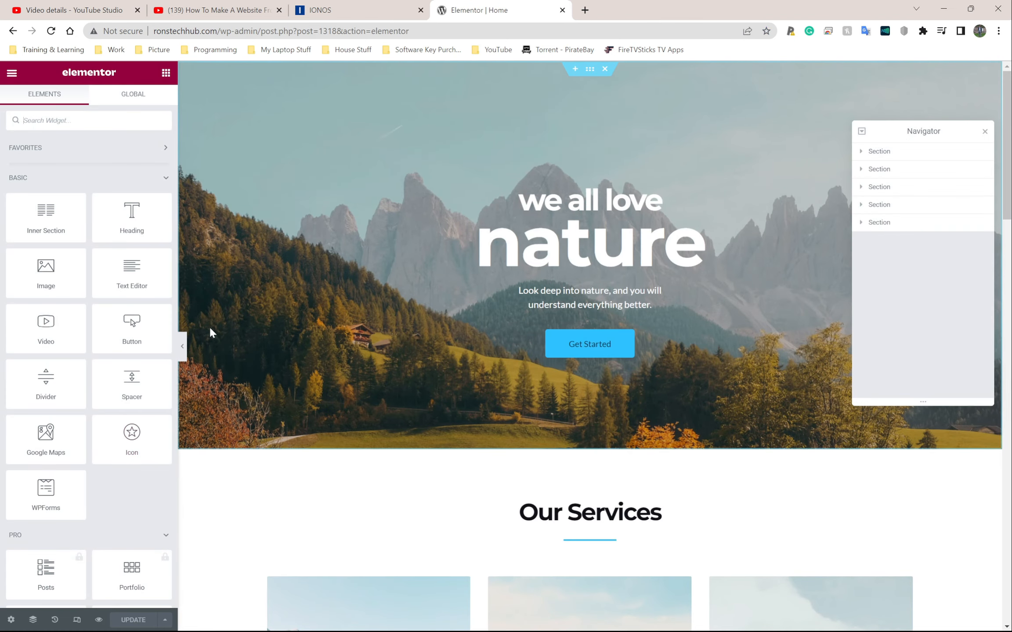
- Look over the home page and examine the Basic, Pro and General widgets available in Elementor
scroll(418, 392, "down", 5)
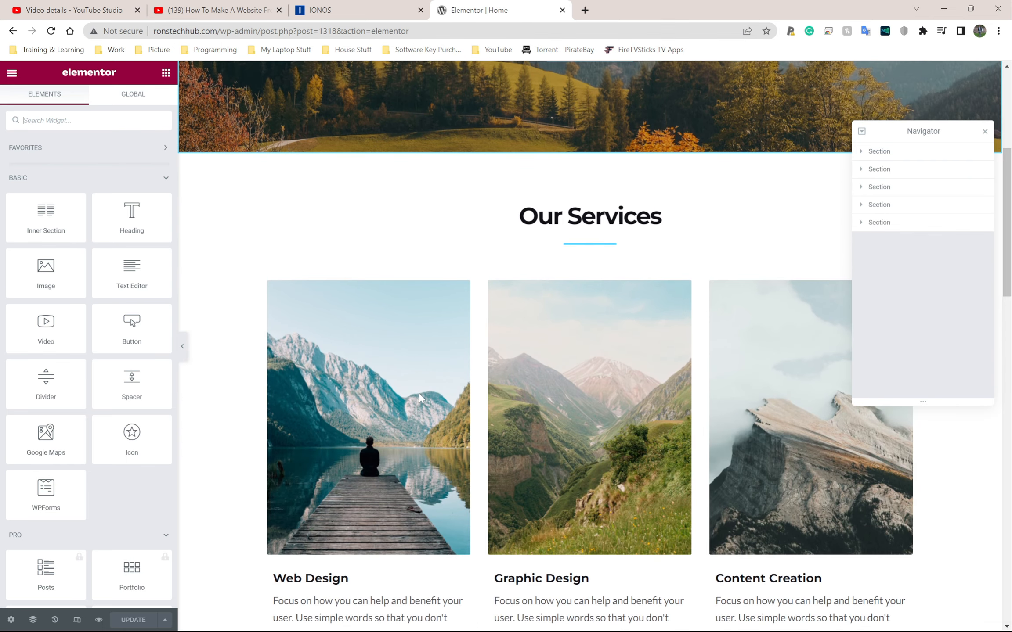
scroll(418, 391, "up", 5)
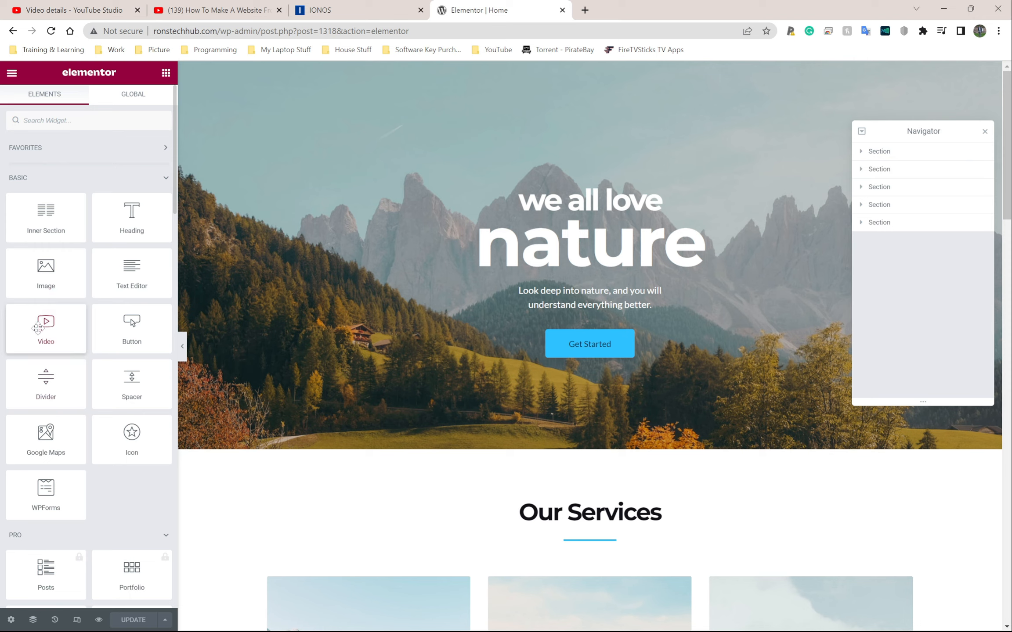
scroll(73, 287, "down", 3)
scroll(73, 287, "up", 3)
scroll(95, 301, "down", 6)
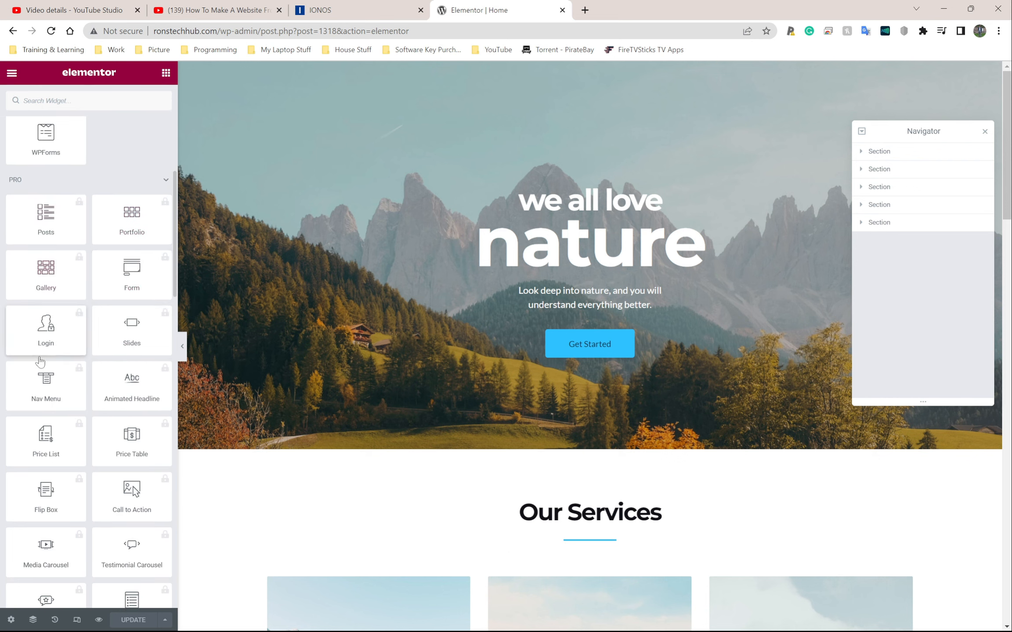
scroll(97, 359, "down", 15)
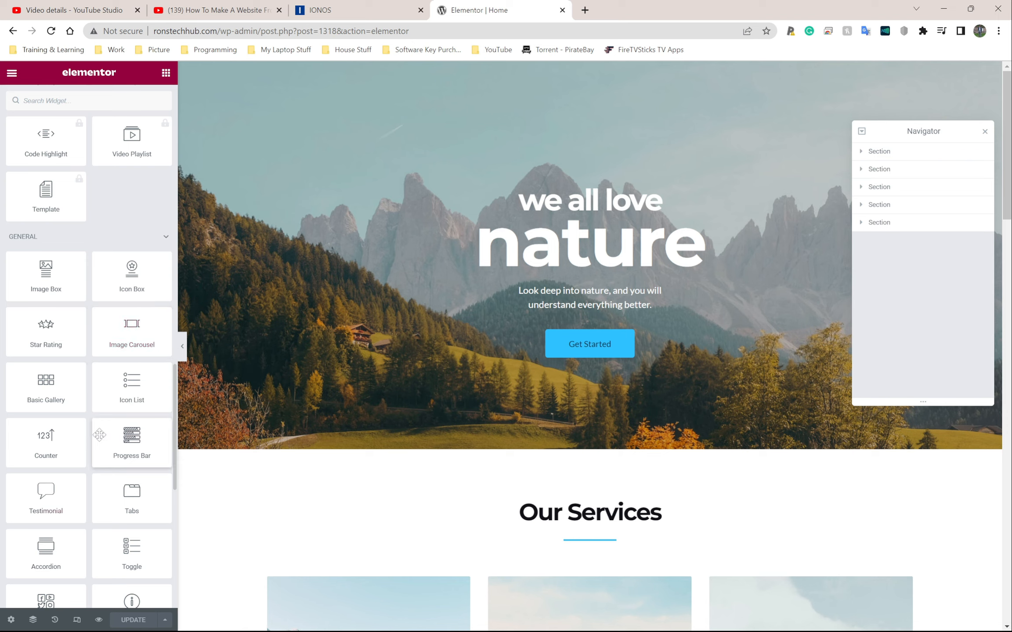
scroll(124, 353, "down", 4)
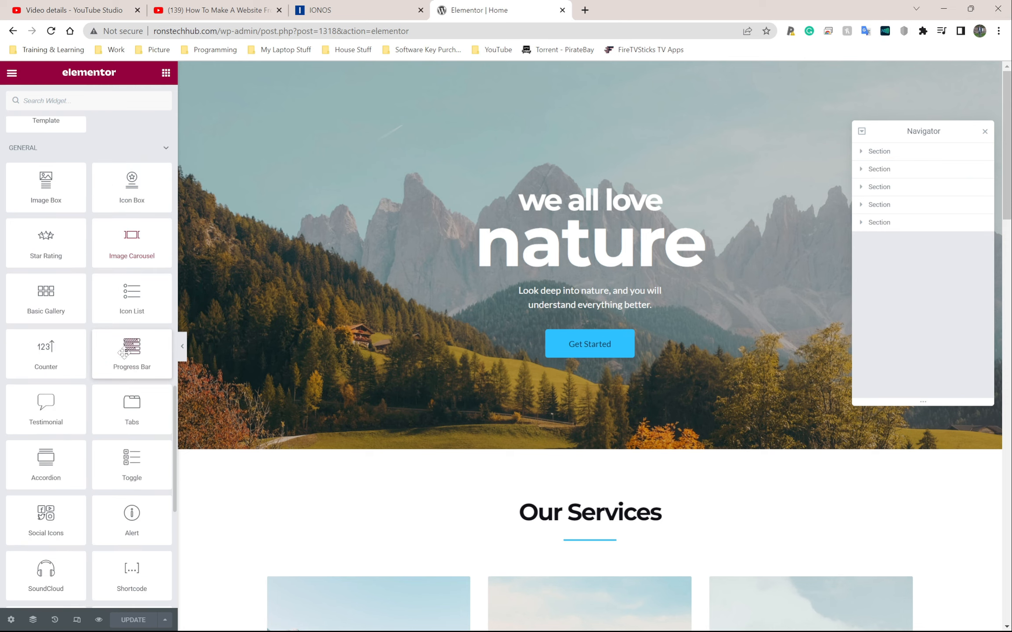
scroll(124, 353, "down", 5)
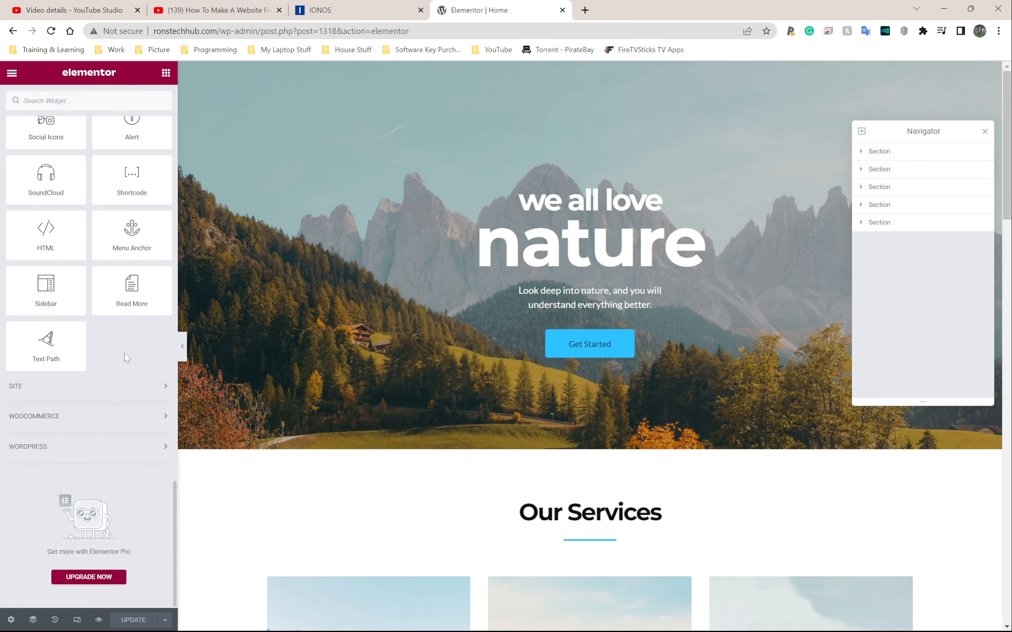
scroll(124, 353, "up", 20)
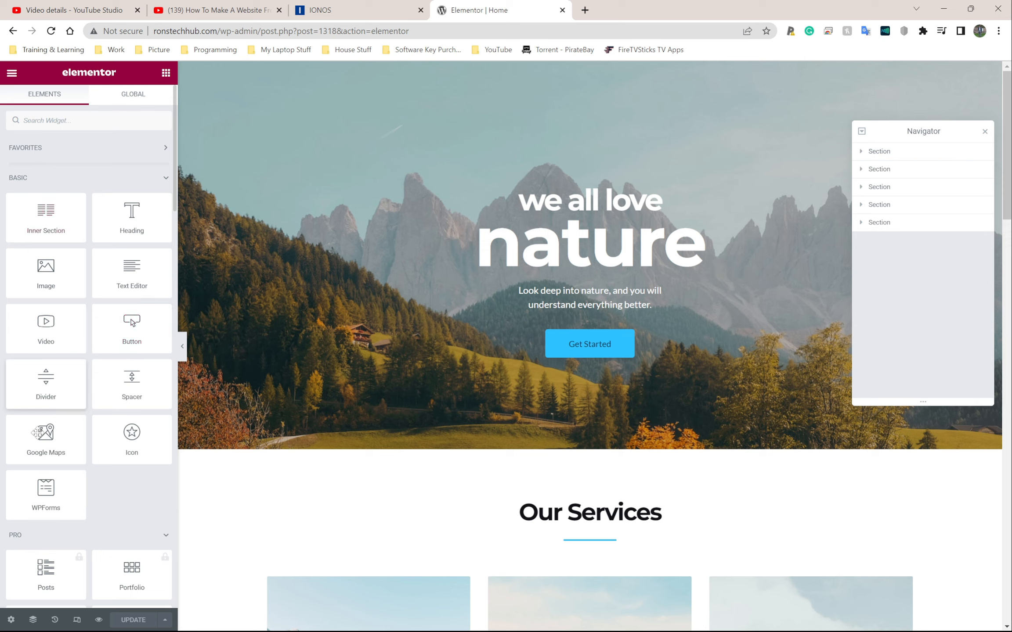
scroll(76, 358, "down", 15)
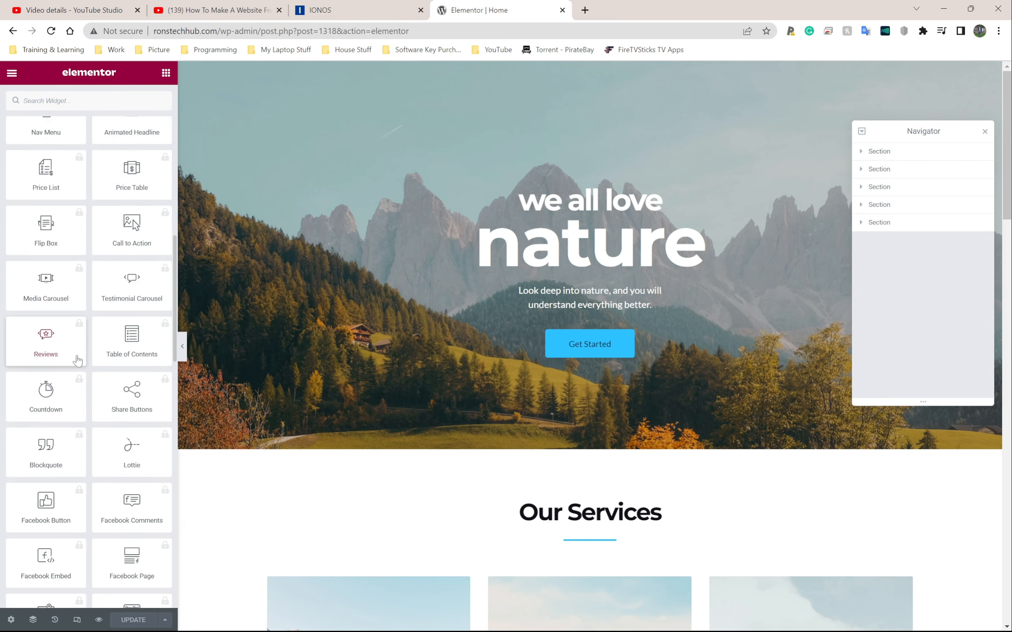
scroll(78, 359, "down", 4)
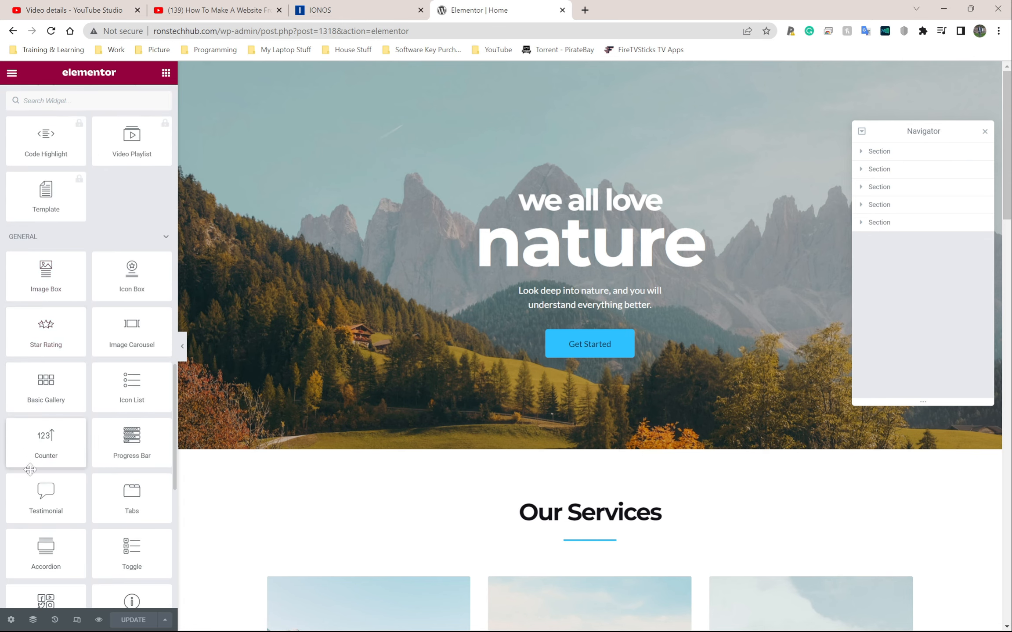
scroll(85, 285, "up", 20)
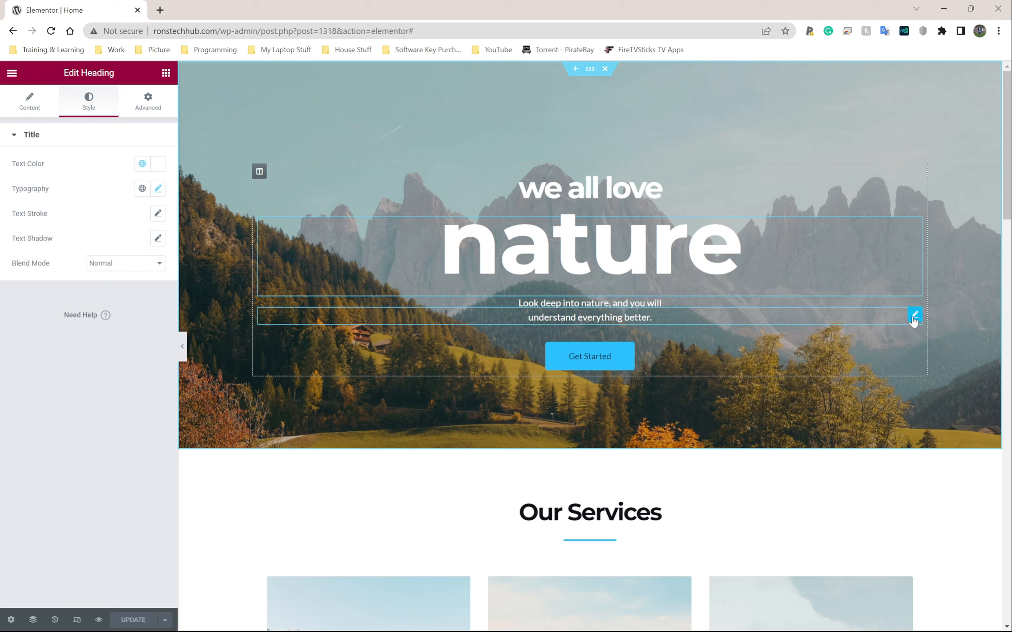
- Delete the "Look deep into nature, and you will understand everything better." text widget from the hero section
right_click(639, 315)
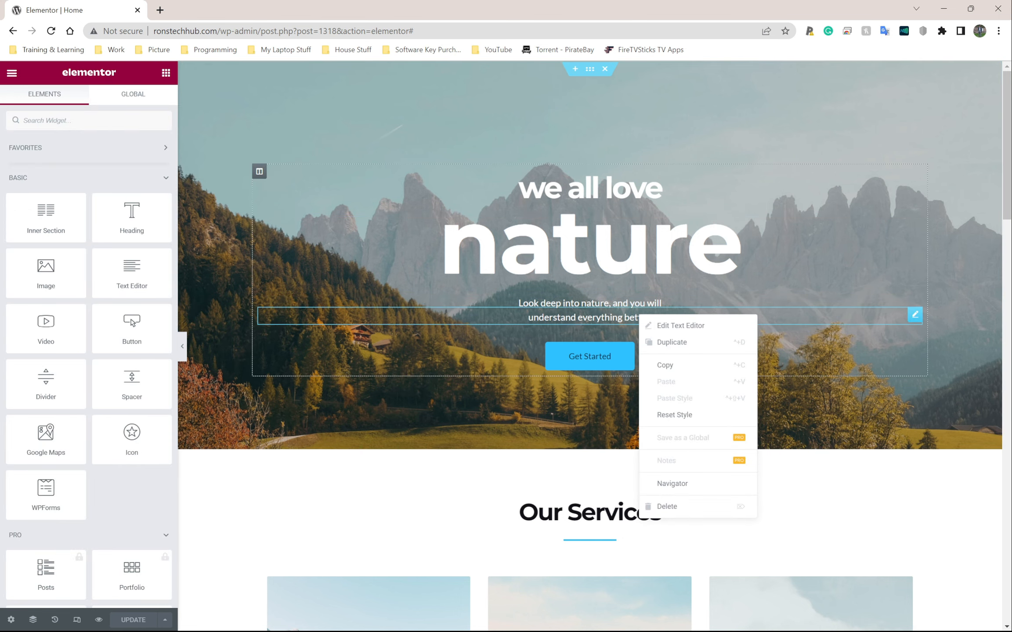
left_click(916, 315)
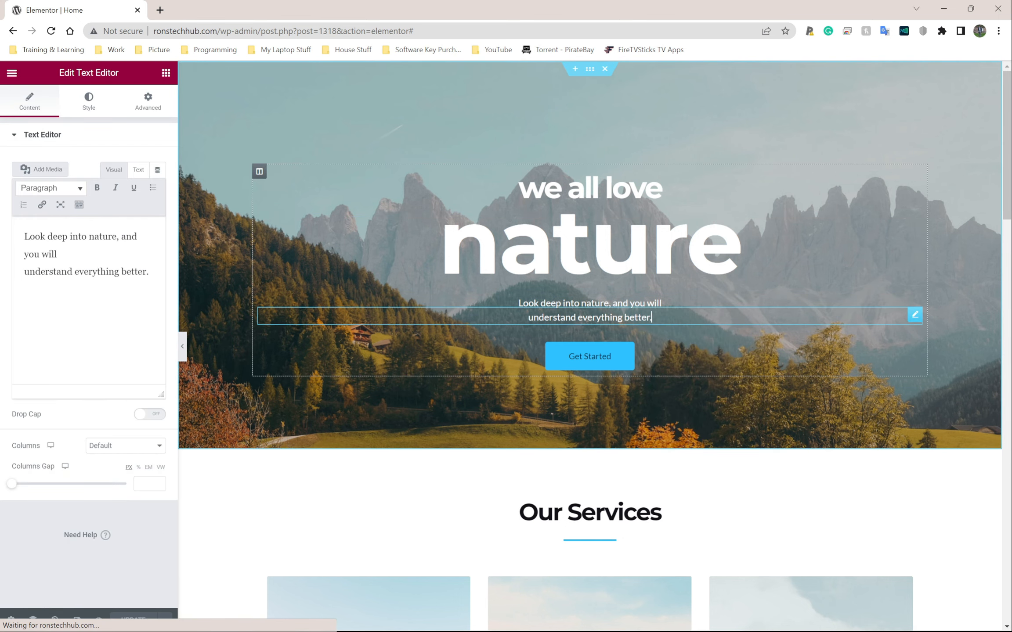
right_click(915, 317)
left_click(922, 508)
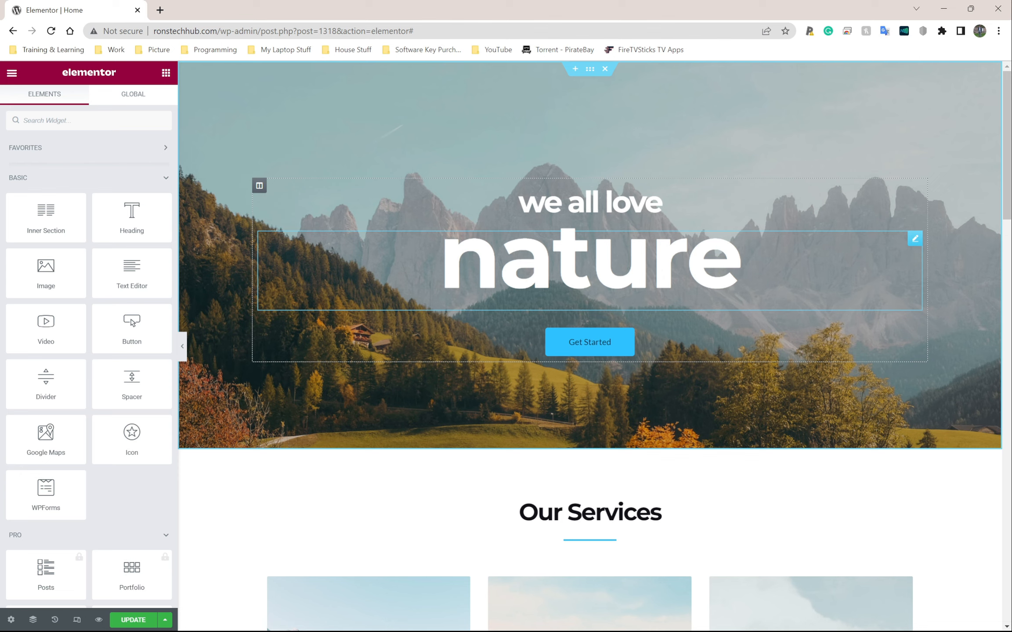
- Replace the large "nature" heading in the hero section with "RonsTechHub"
left_click_drag(742, 263, 443, 308)
key("BackSpace")
key("BackSpace")
key("BackSpace")
key("BackSpace")
key("BackSpace")
key("BackSpace")
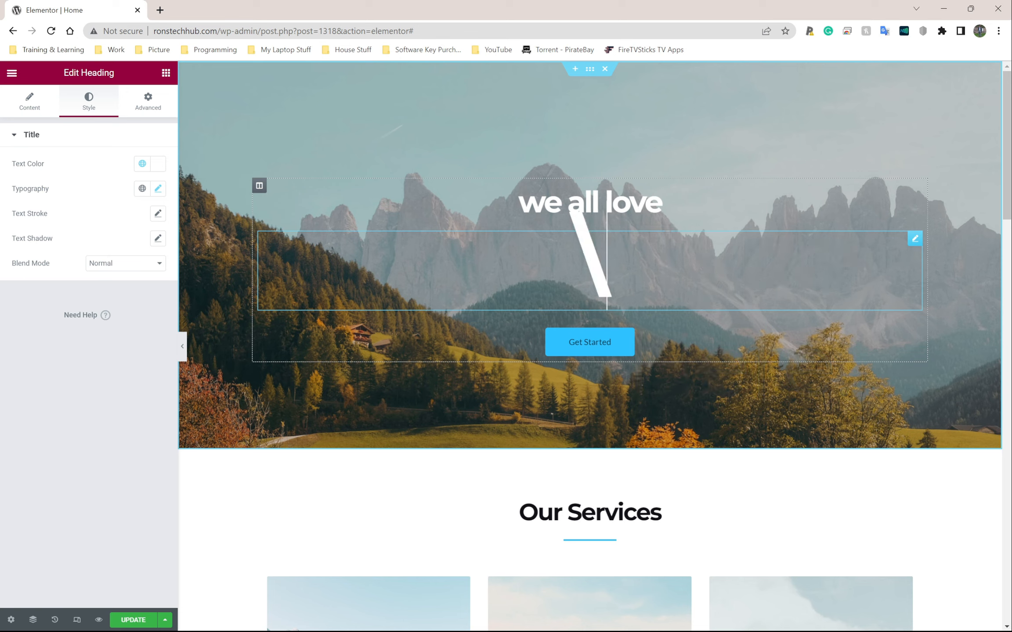
type("Rons")
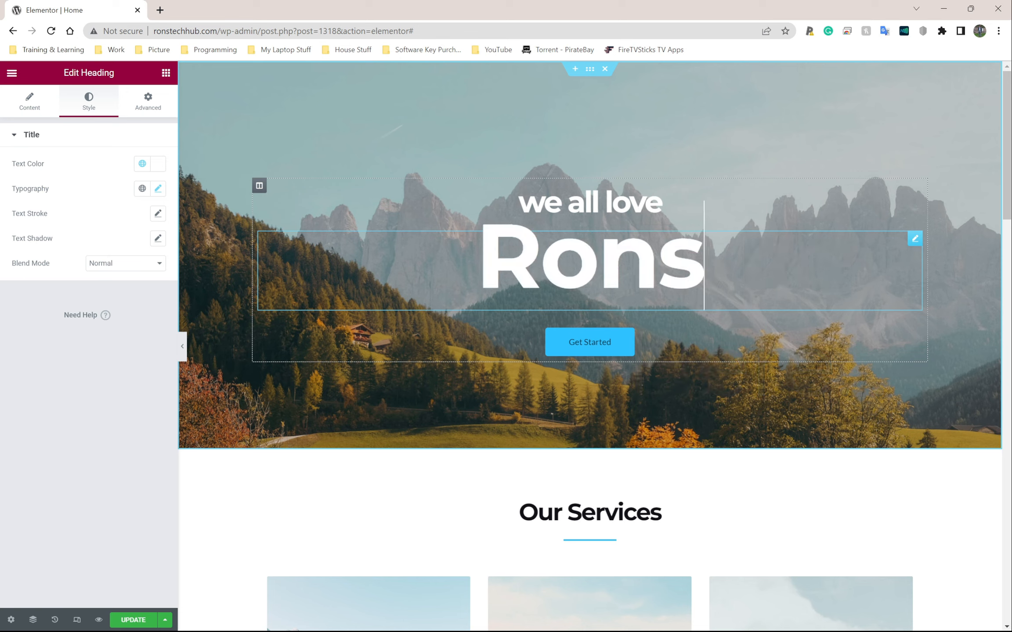
type("TechHub")
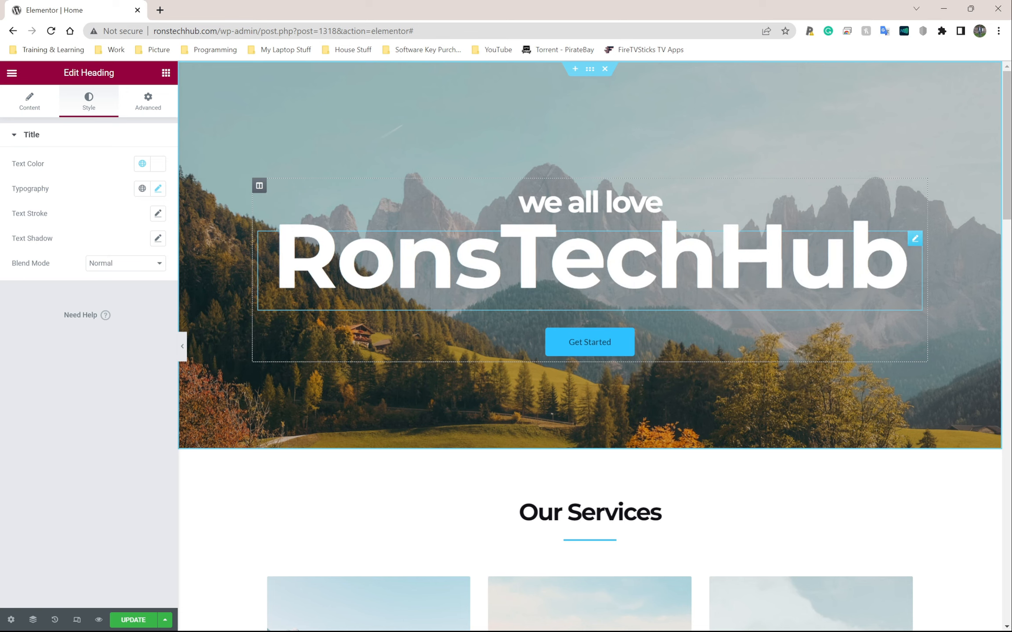
- Delete the "we all love" heading above the main title in the hero section
left_click(661, 202)
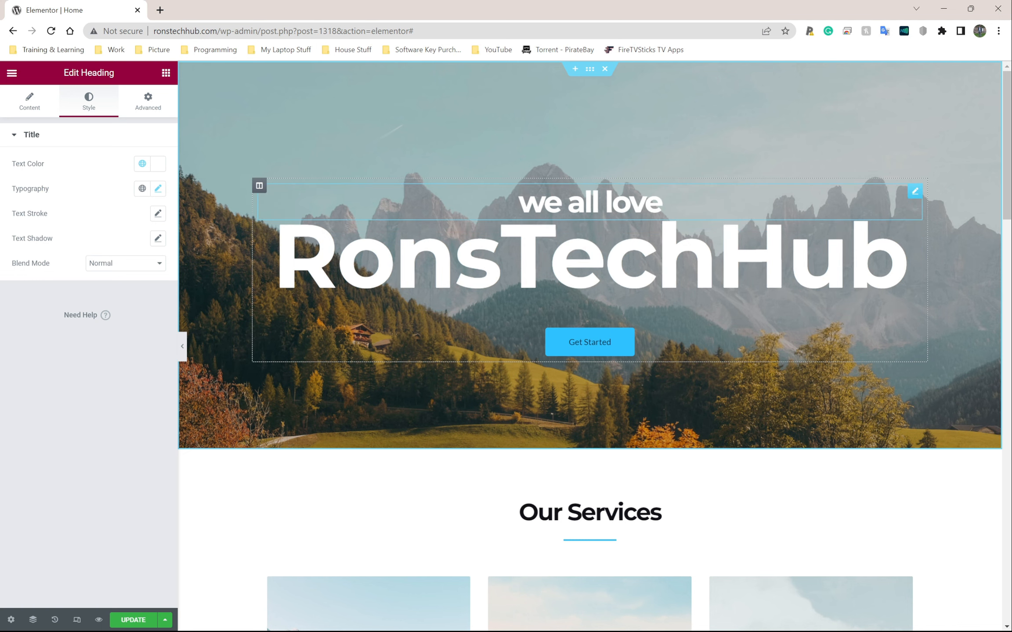
right_click(915, 192)
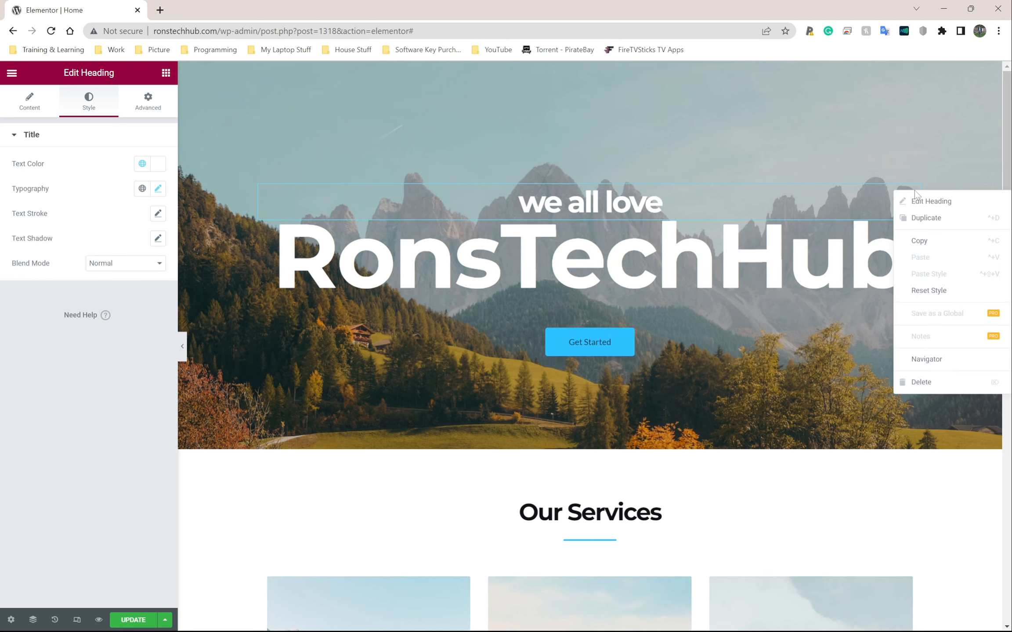
left_click(905, 381)
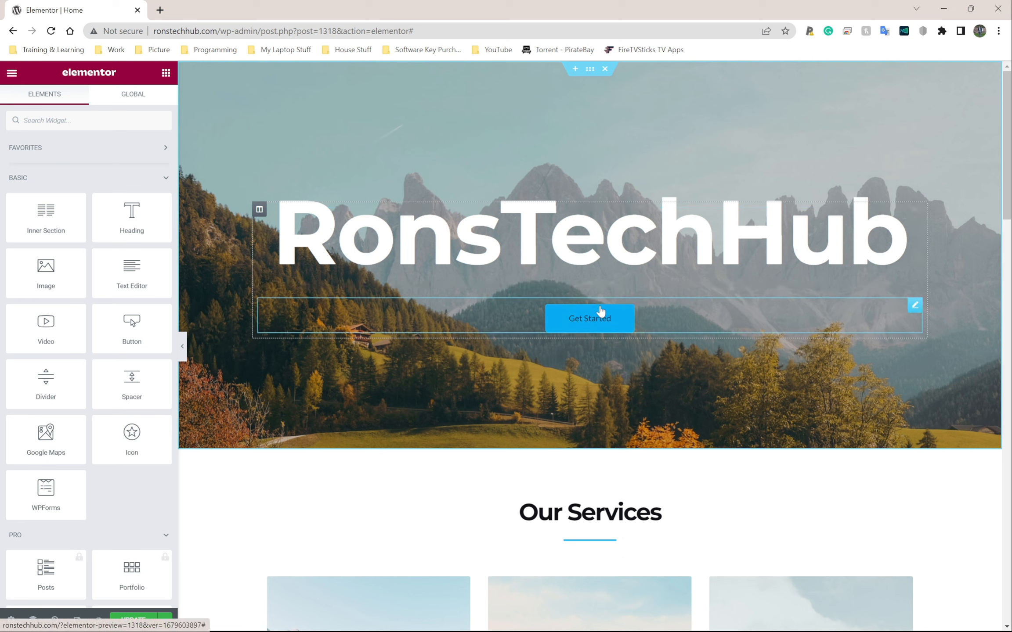
- Change the hero section's "Get Started" button text to "YouTube"
left_click(582, 321)
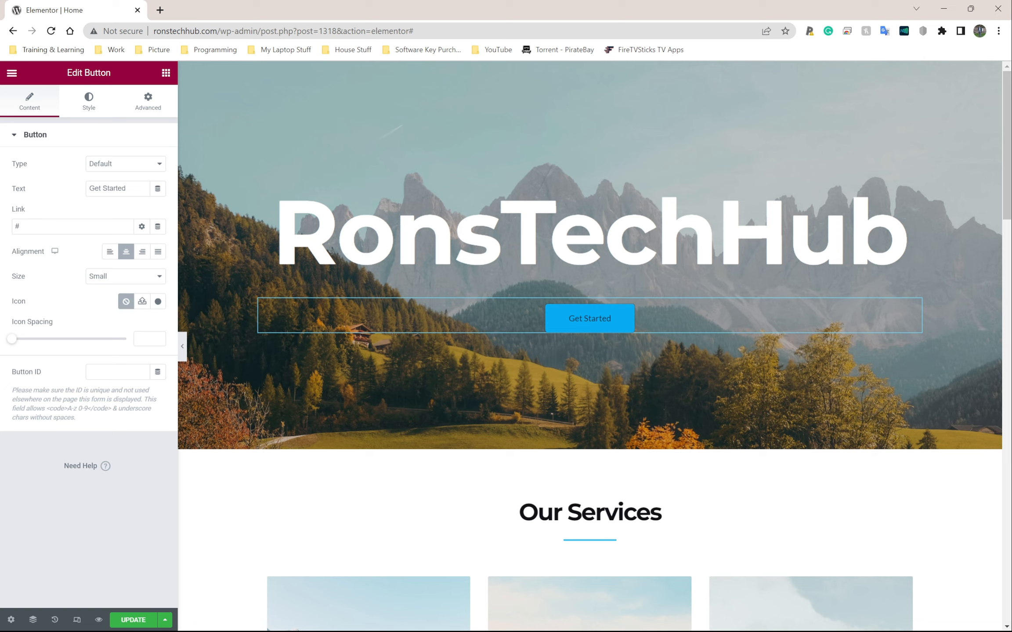
left_click_drag(128, 189, 73, 186)
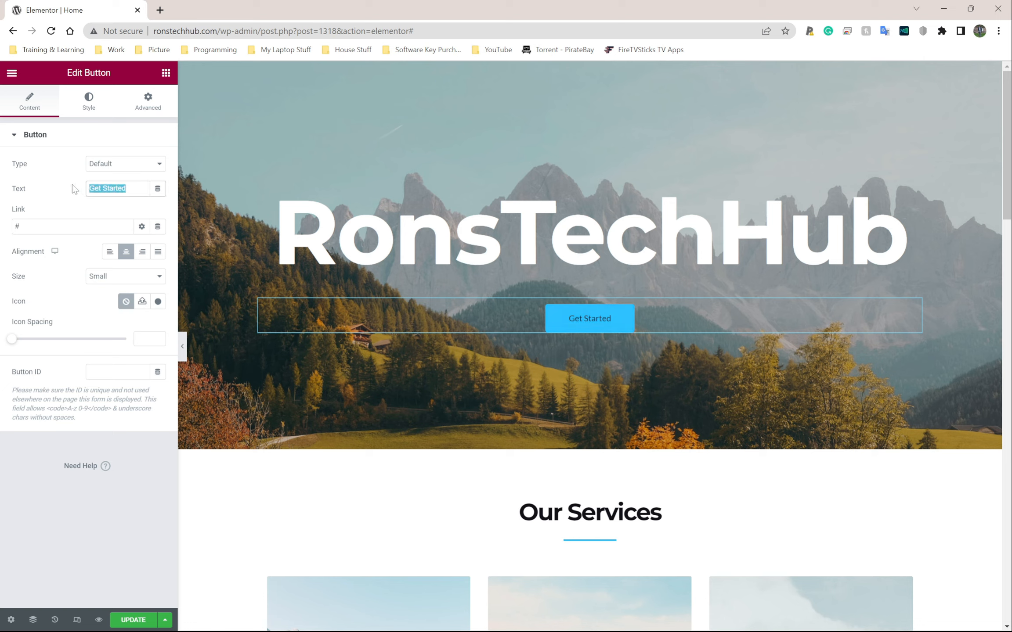
type("YouTube")
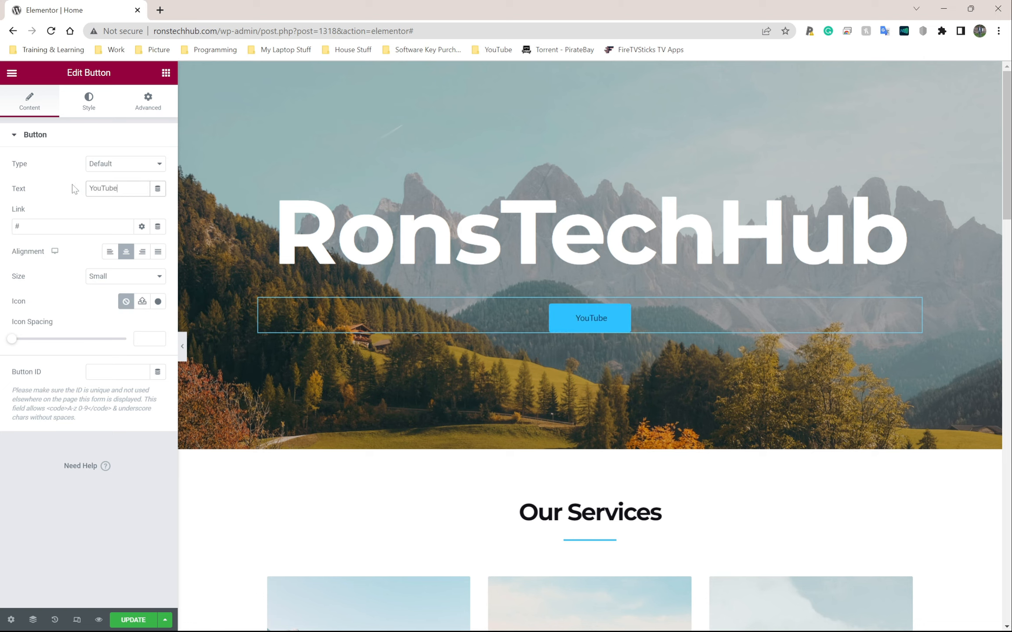
- Open YouTube in a new browser tab and search for "ronstechhub"
left_click(161, 11)
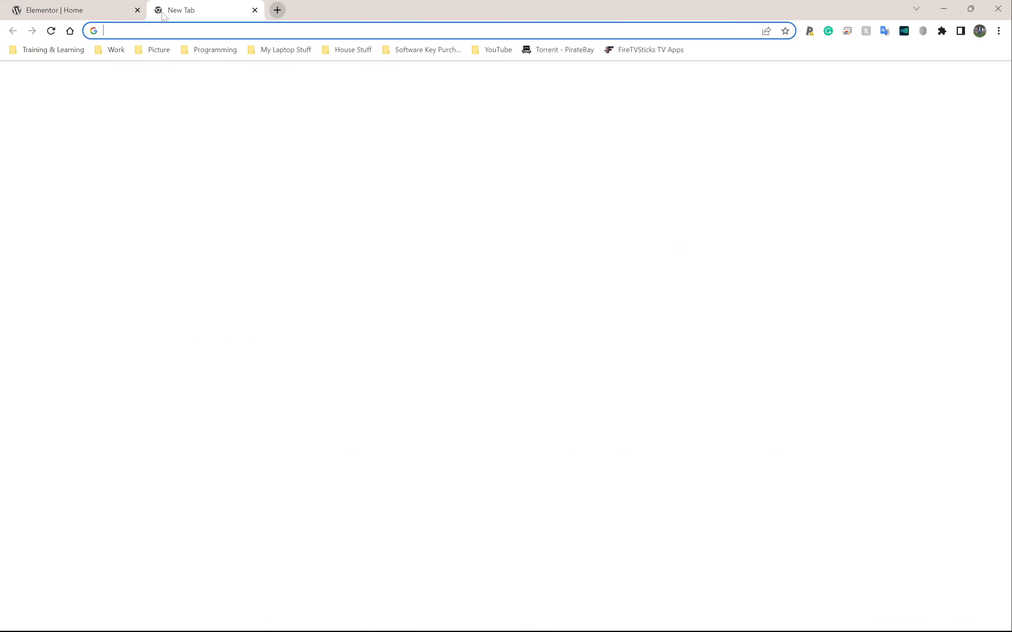
type("you")
key("Return")
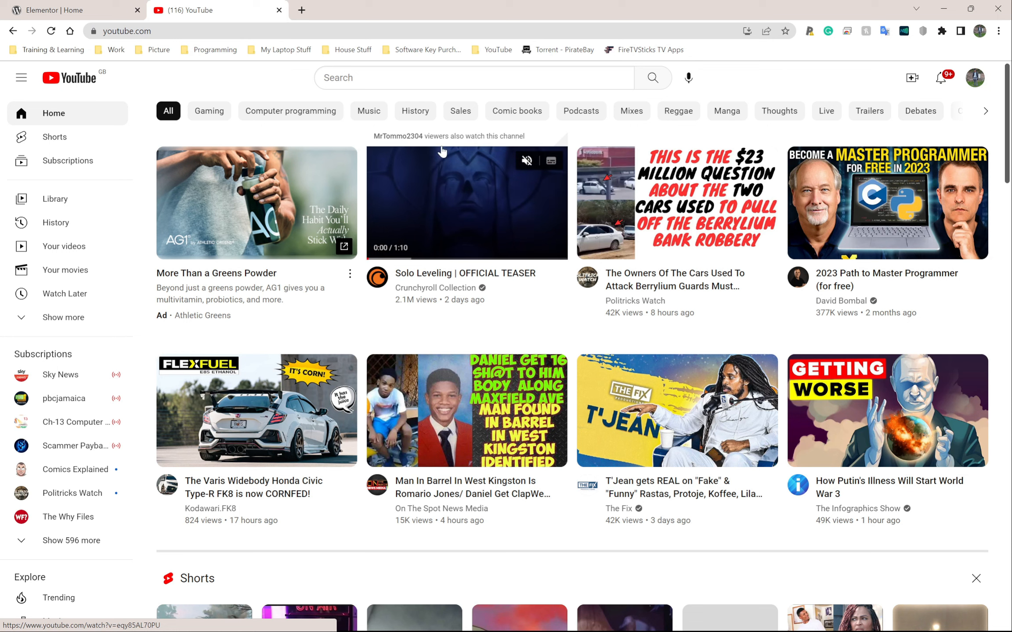
left_click(334, 77)
type("rons")
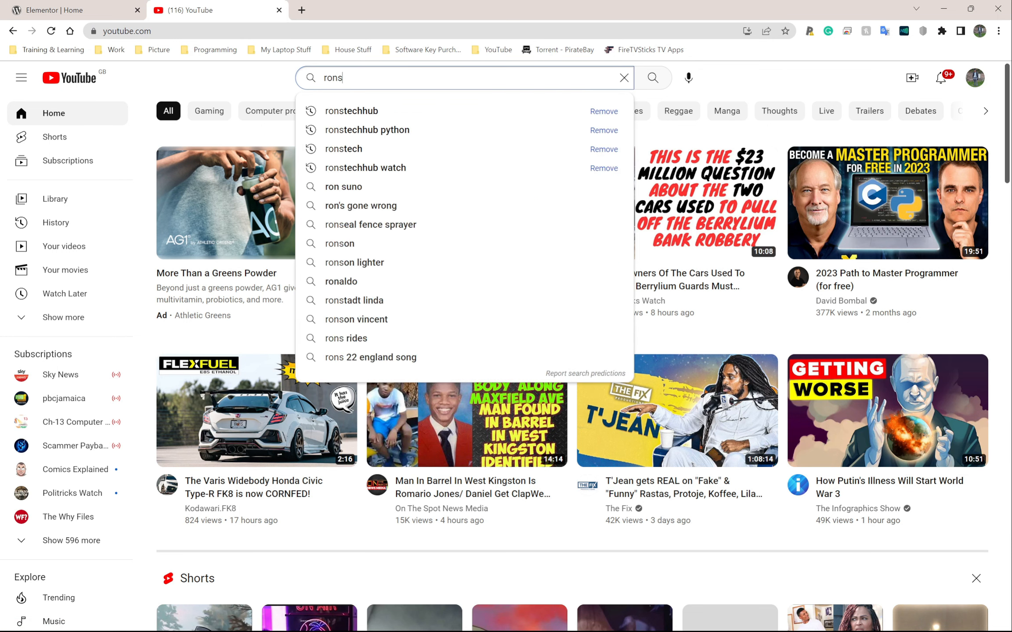
key("Down")
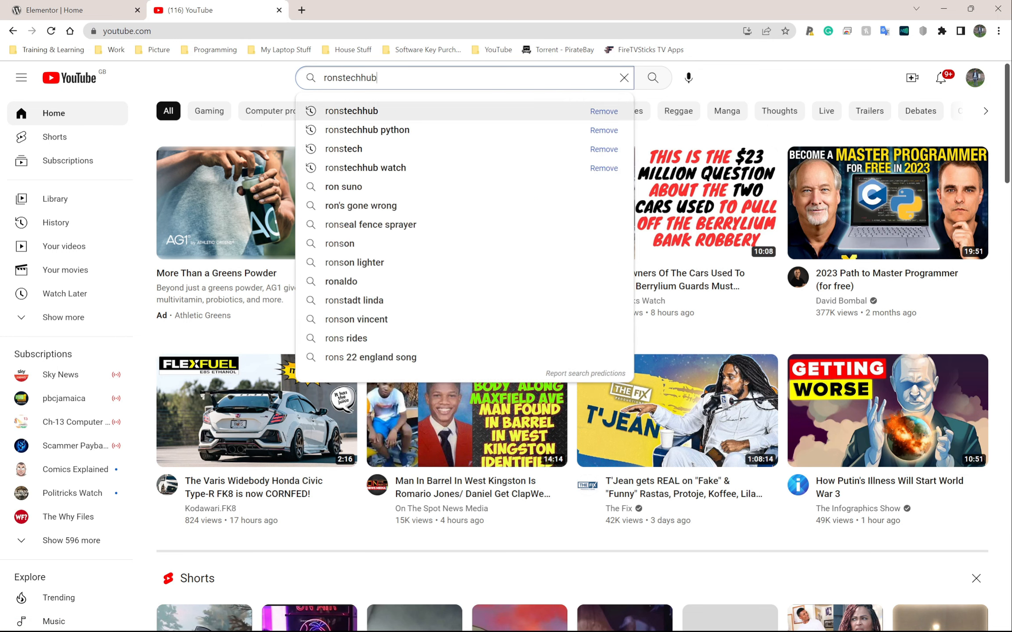
key("Return")
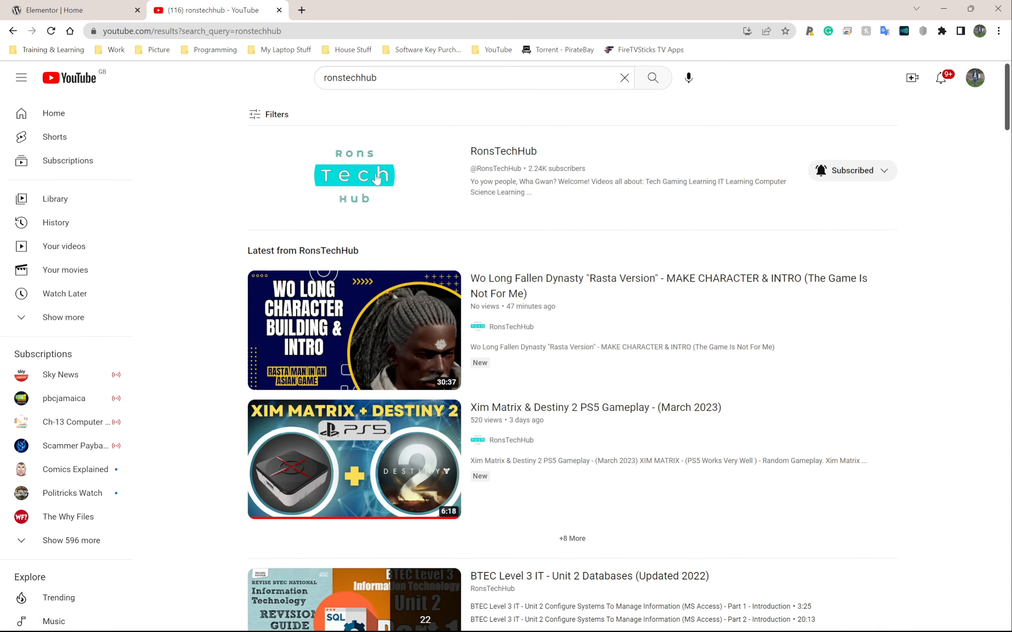
- Open the RonsTechHub channel from the YouTube search results and bring up its full page address
left_click(373, 179)
key("ctrl+l")
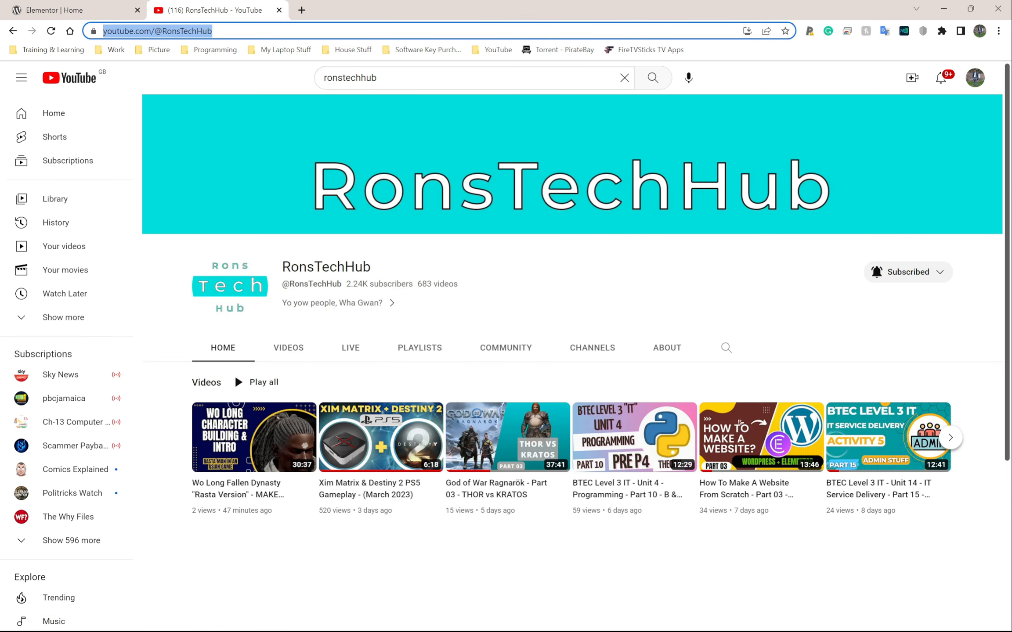
left_click(260, 30)
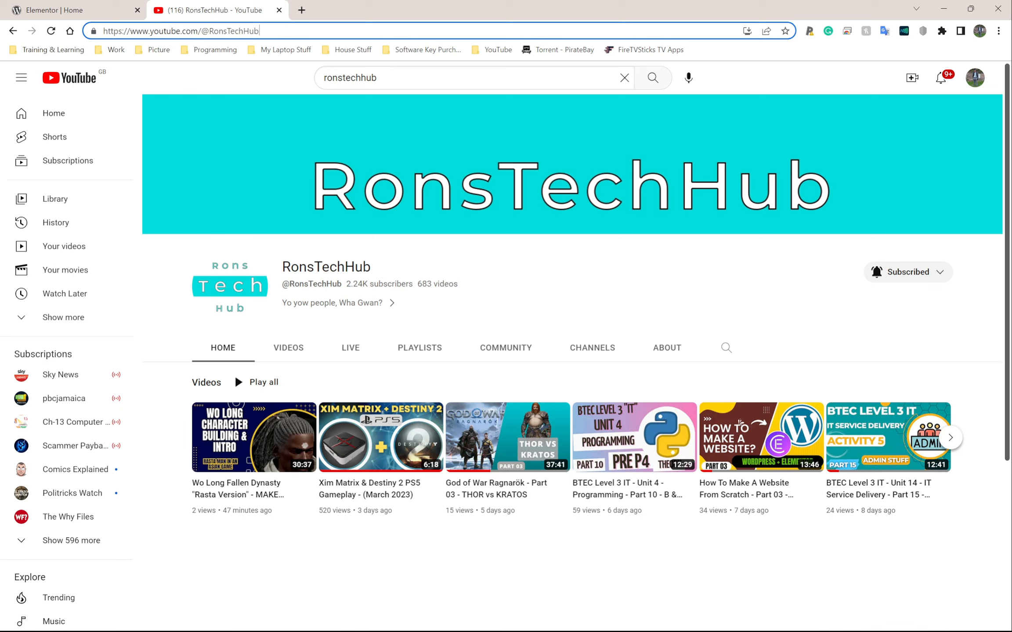
left_click(99, 7)
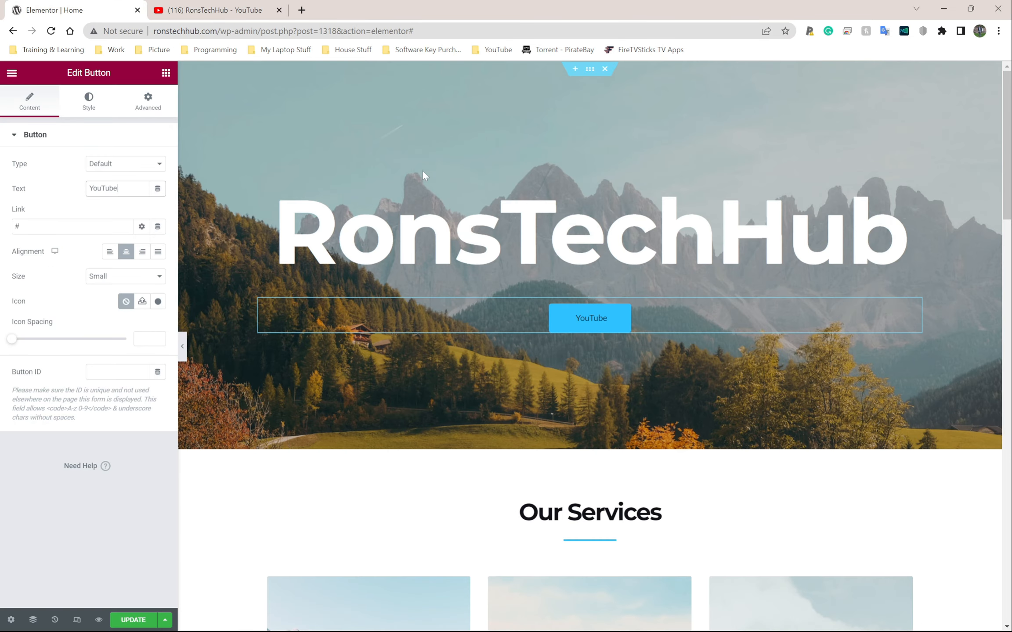
left_click(582, 315)
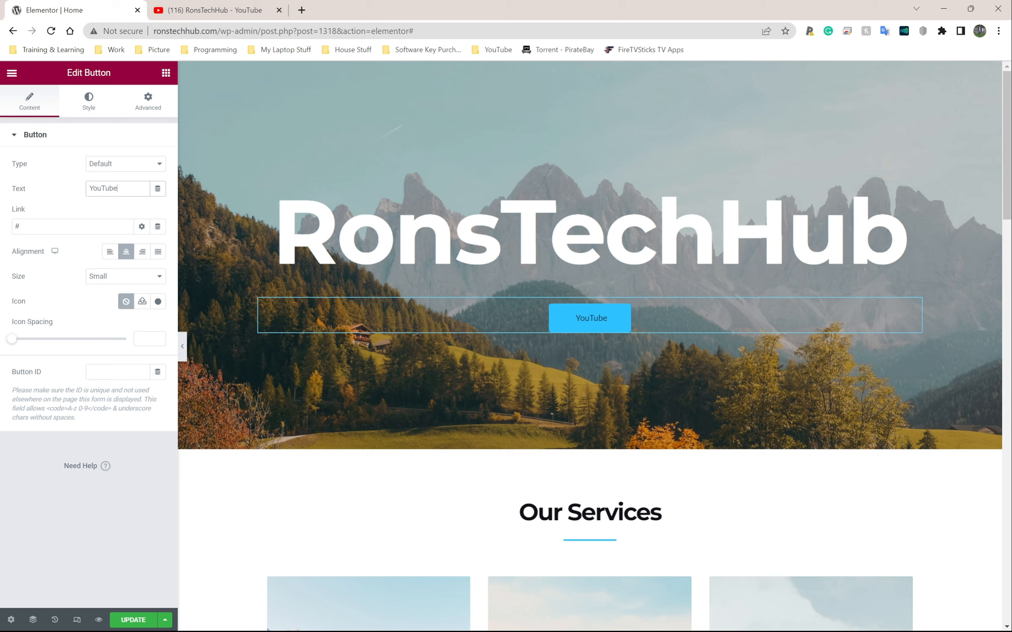
double_click(94, 189)
left_click(32, 226)
key("BackSpace")
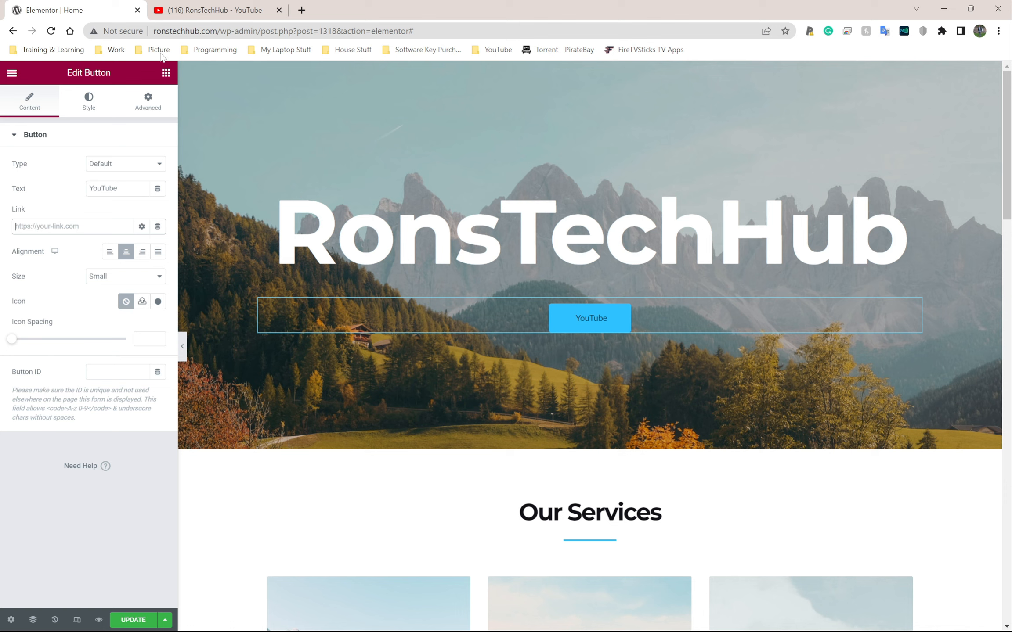
left_click(188, 10)
left_click_drag(260, 30, 103, 30)
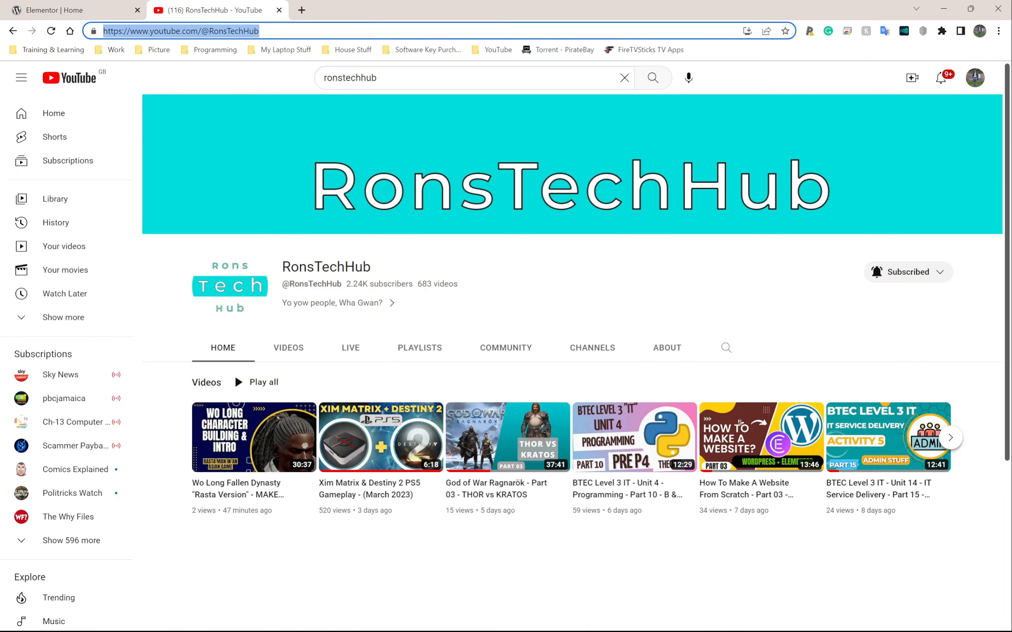
left_click(64, 9)
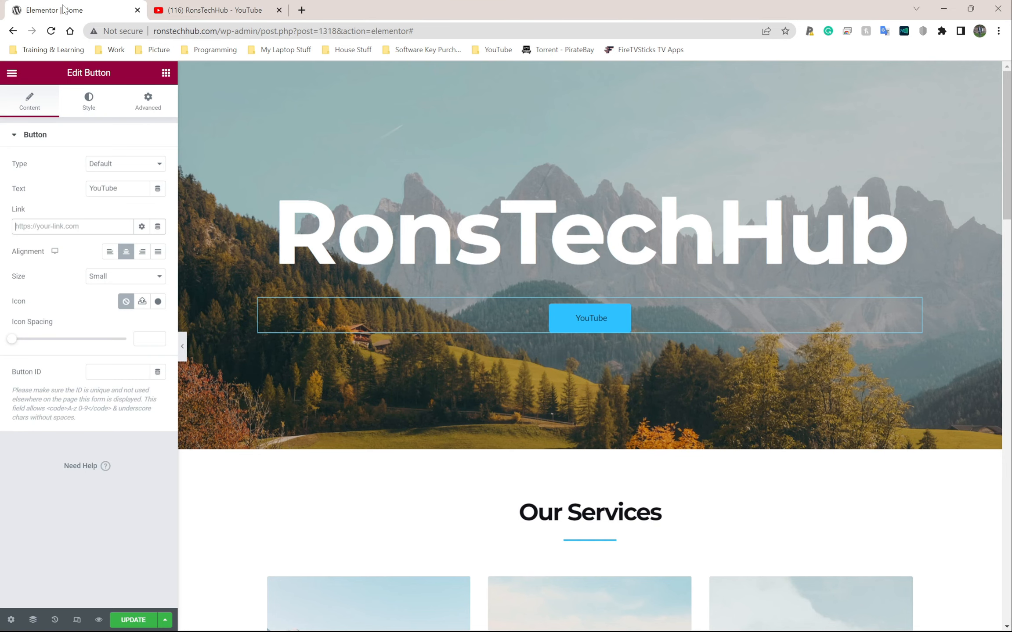
left_click(21, 227)
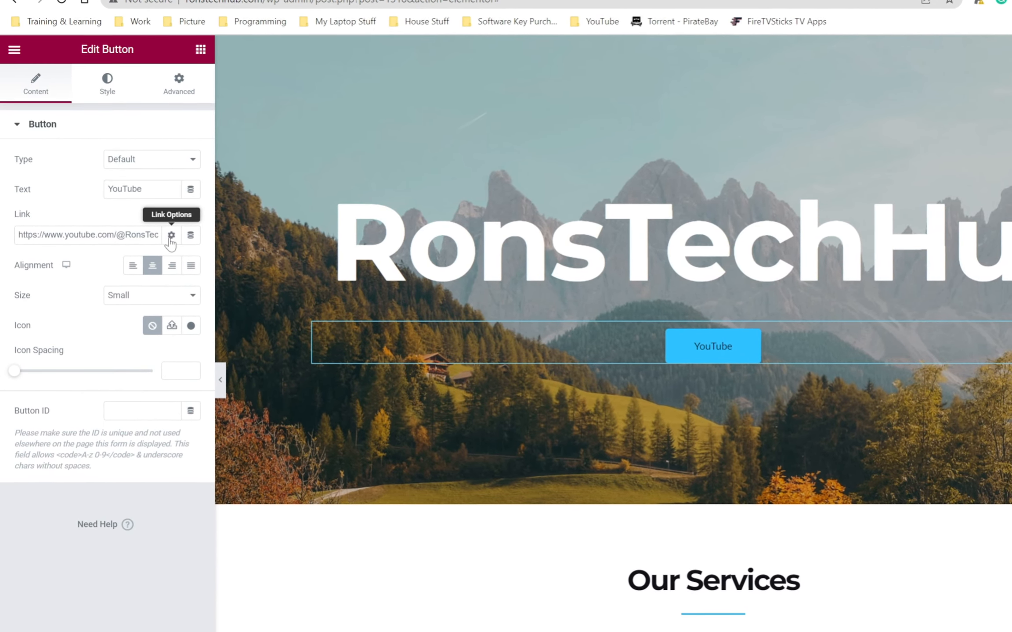
left_click(171, 236)
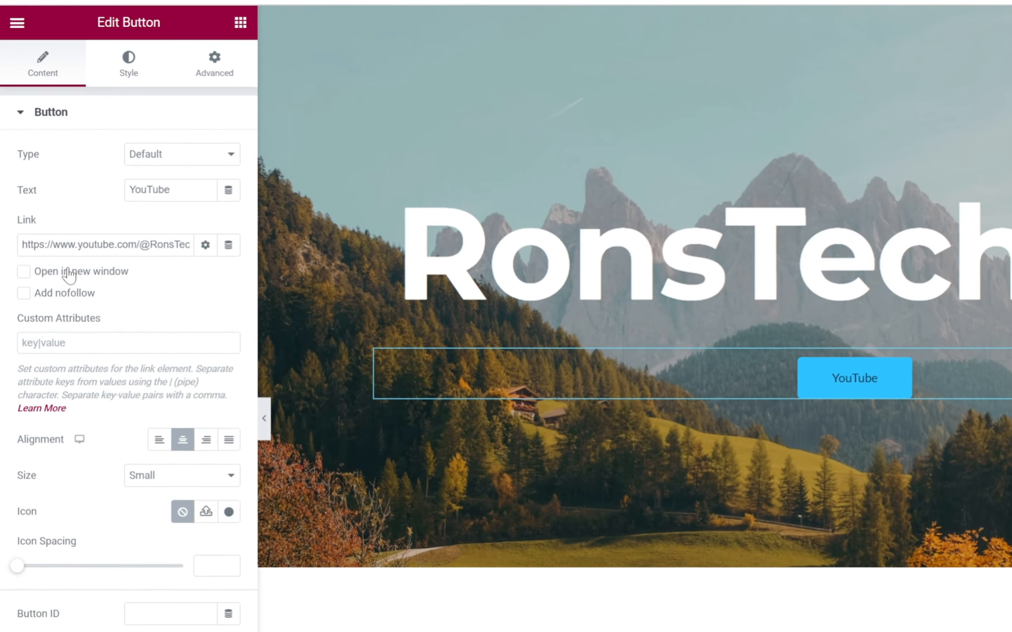
left_click(69, 273)
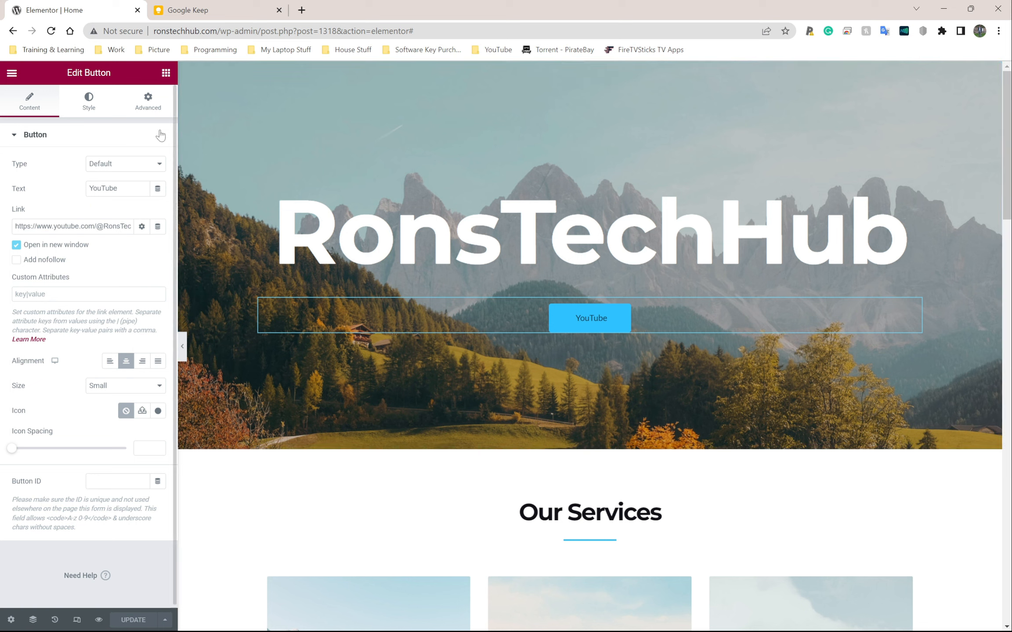
- View the live home page and test the YouTube button in its hero section
left_click(11, 74)
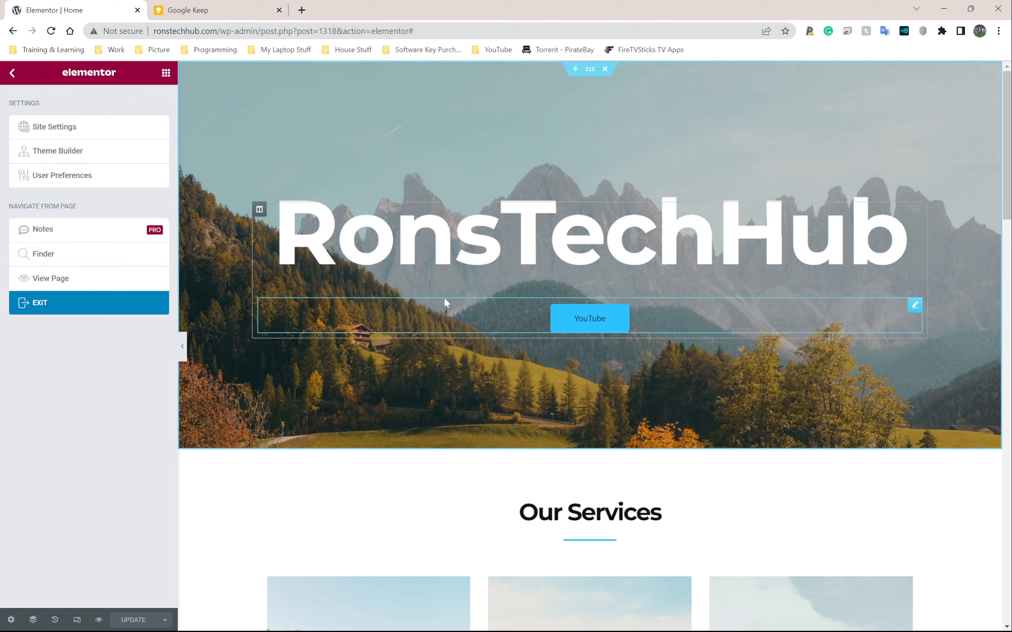
left_click(51, 278)
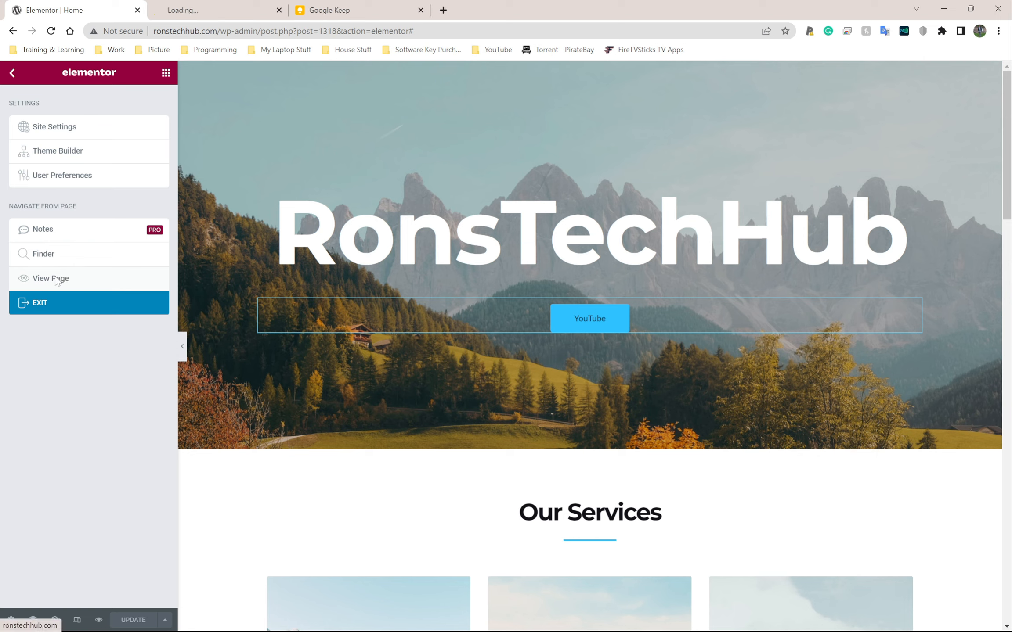
left_click(184, 4)
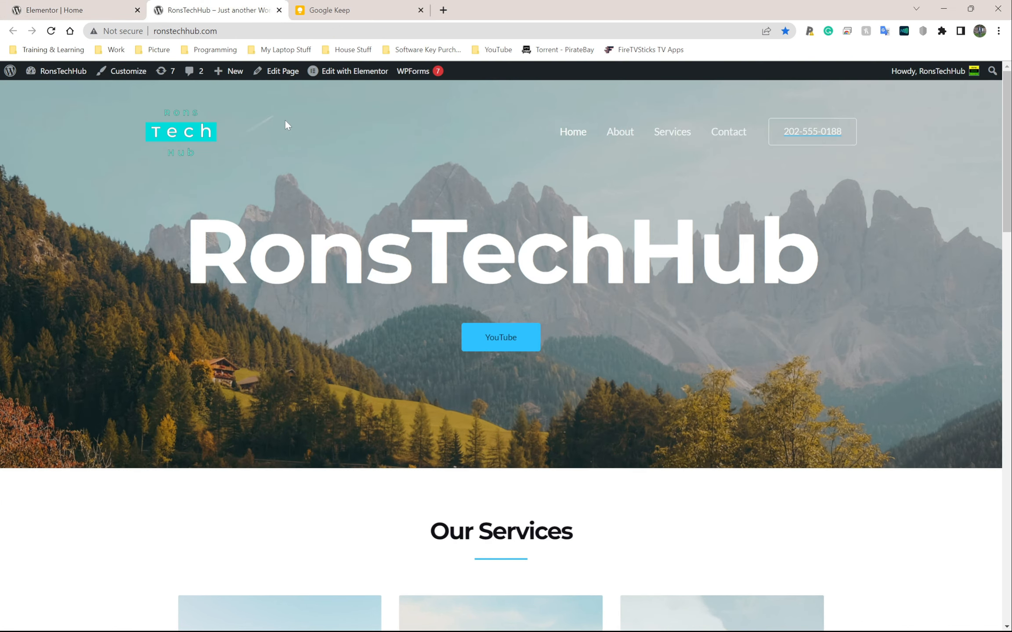
left_click(66, 10)
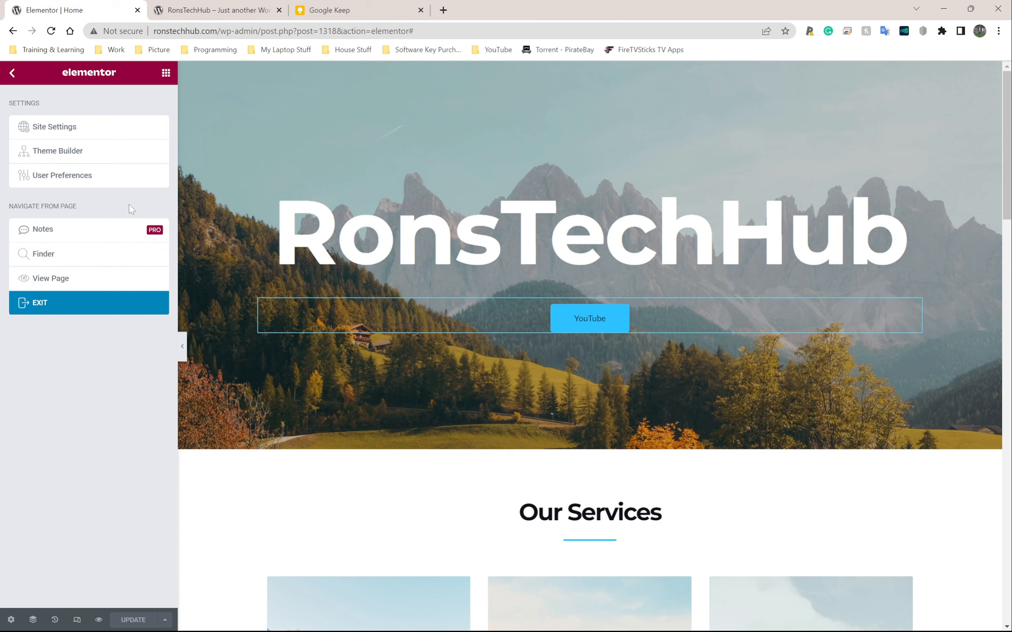
left_click(13, 77)
left_click(215, 9)
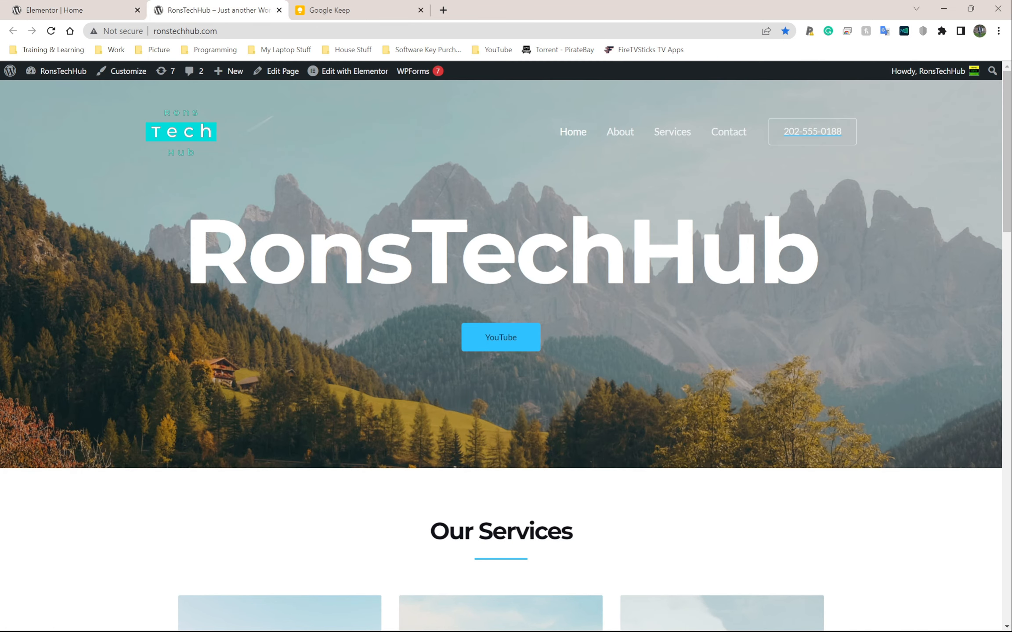
left_click(502, 343)
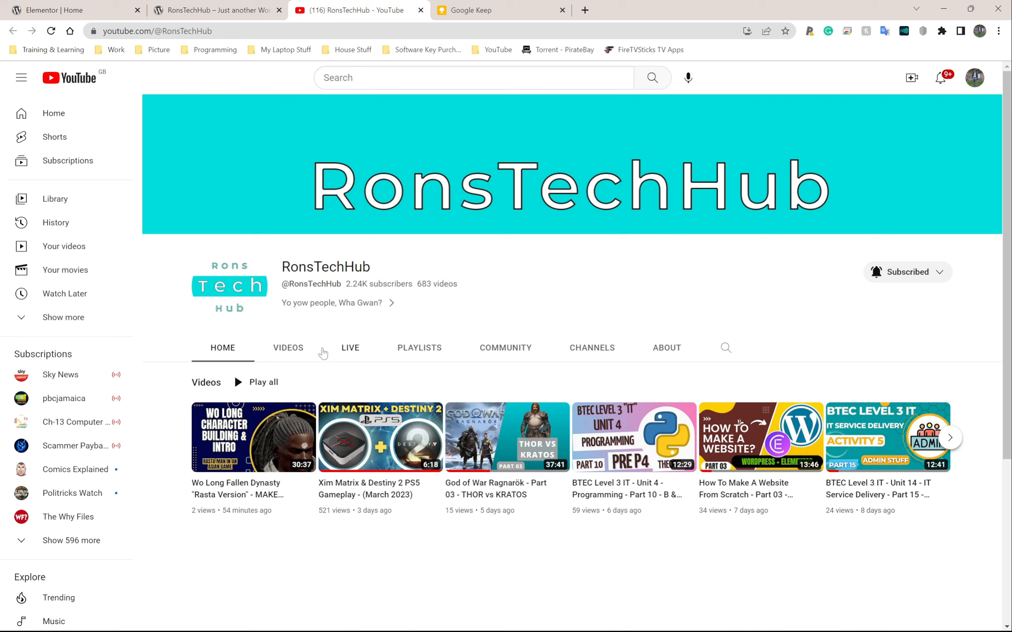
- Look through the RonsTechHub channel's home page and its list of videos
scroll(408, 442, "down", 5)
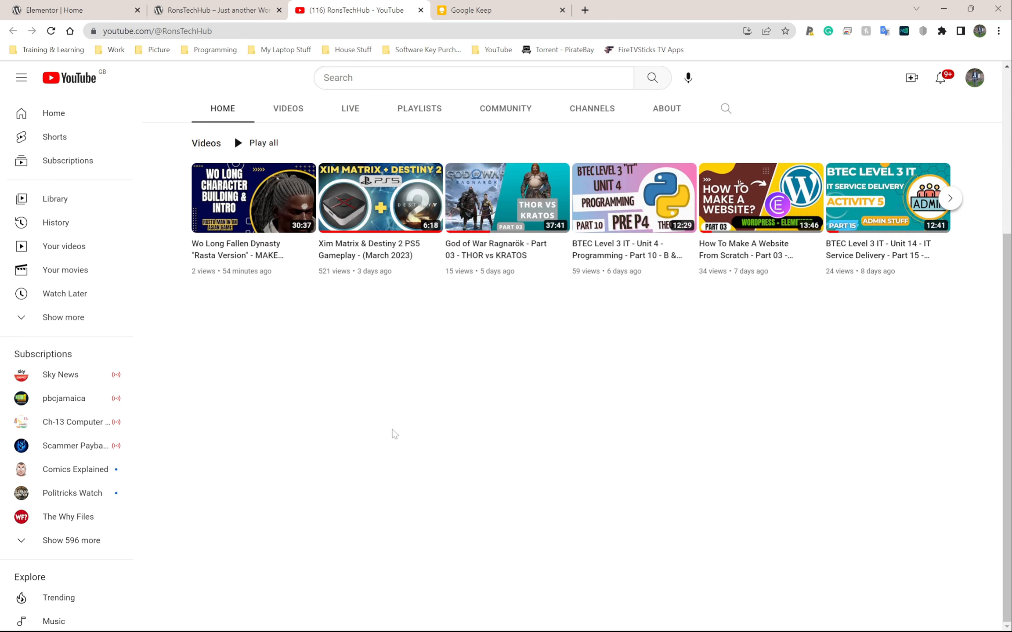
scroll(374, 408, "up", 5)
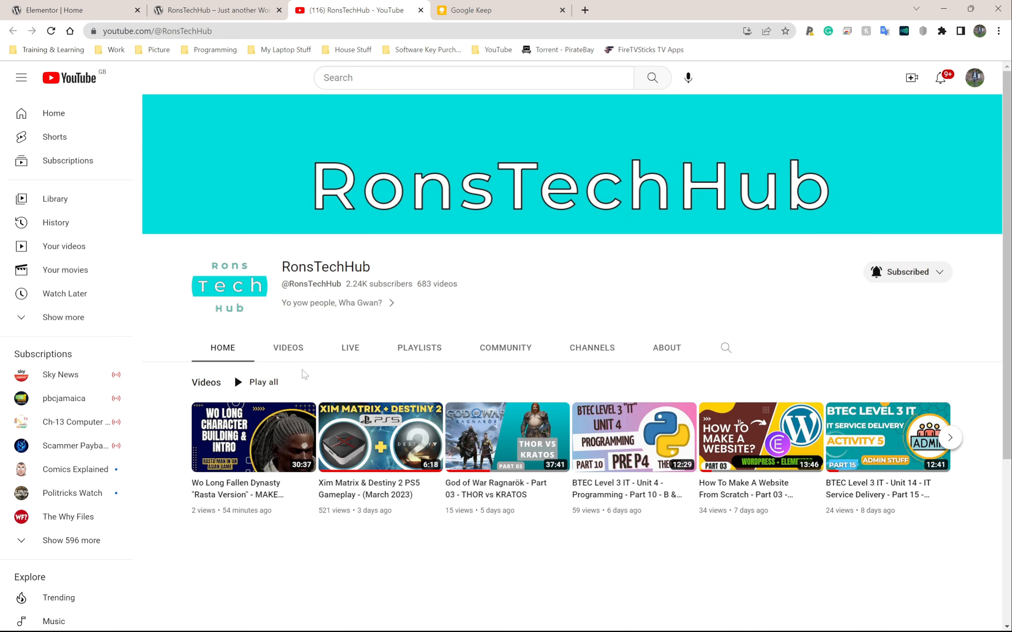
left_click(300, 349)
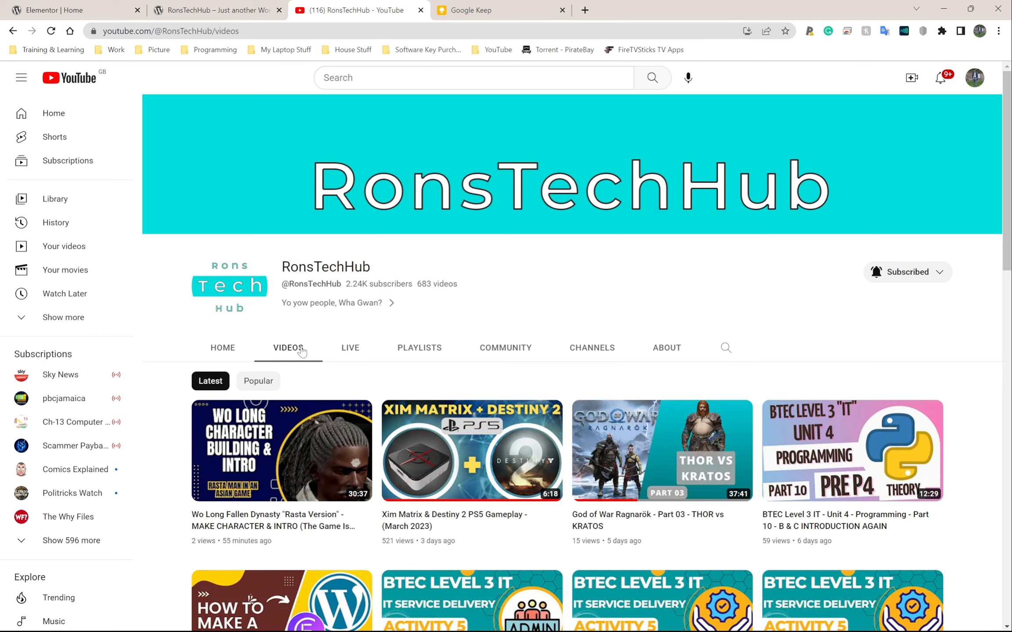
scroll(308, 347, "down", 5)
scroll(417, 303, "up", 4)
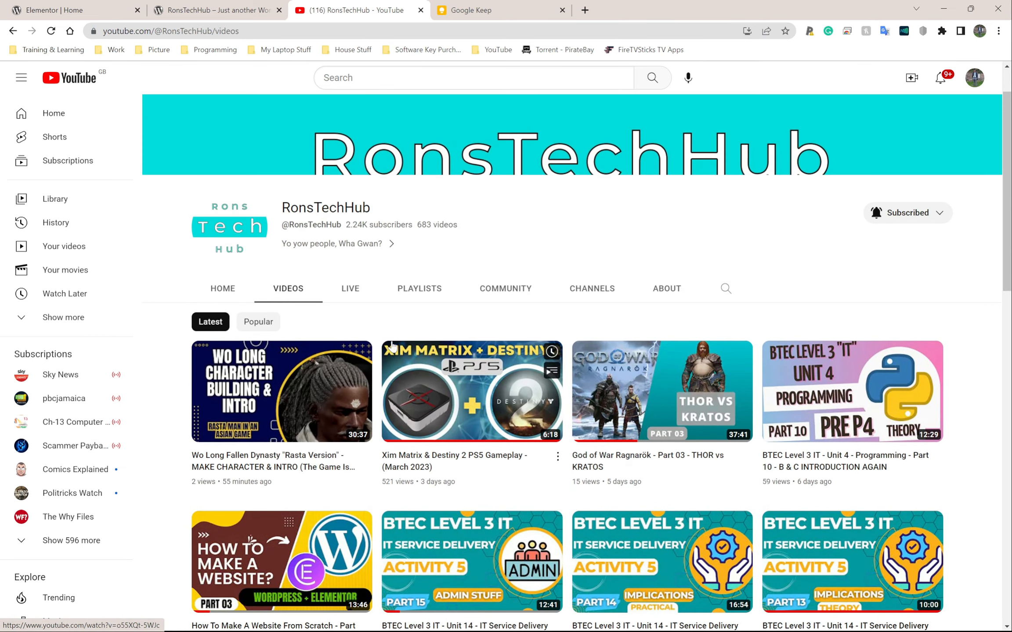
- Open the channel's Playlists page and copy its address
left_click(420, 290)
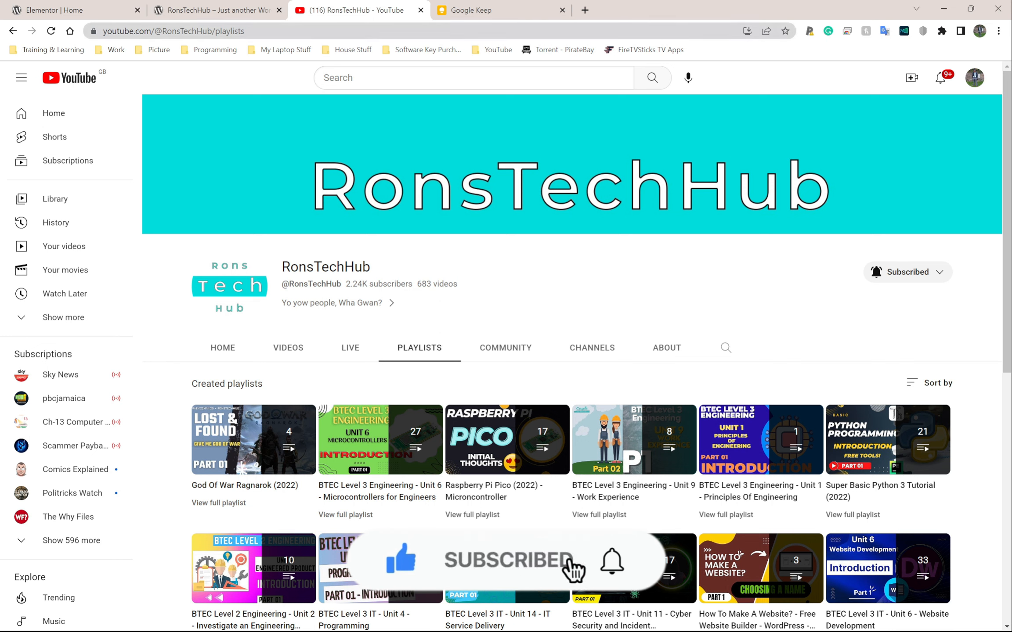
left_click_drag(244, 31, 102, 31)
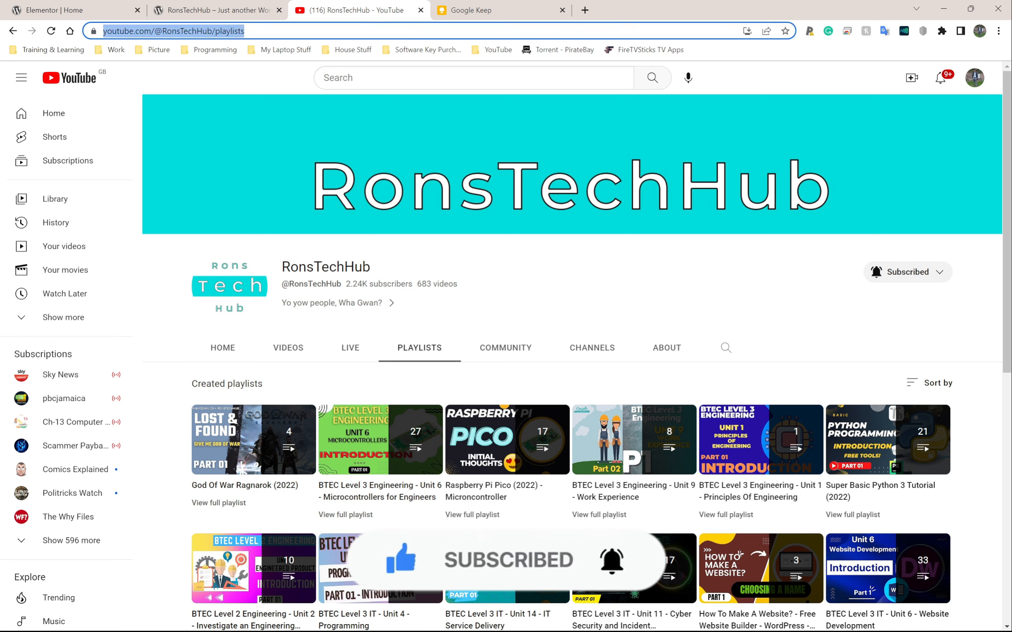
right_click(138, 34)
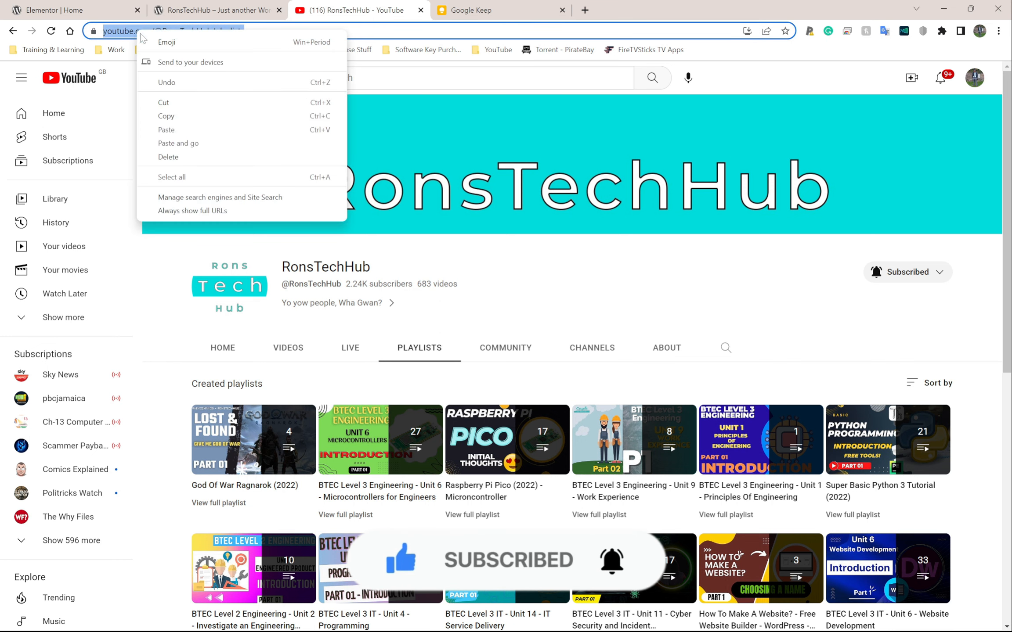
left_click(174, 113)
right_click(174, 119)
key("Escape")
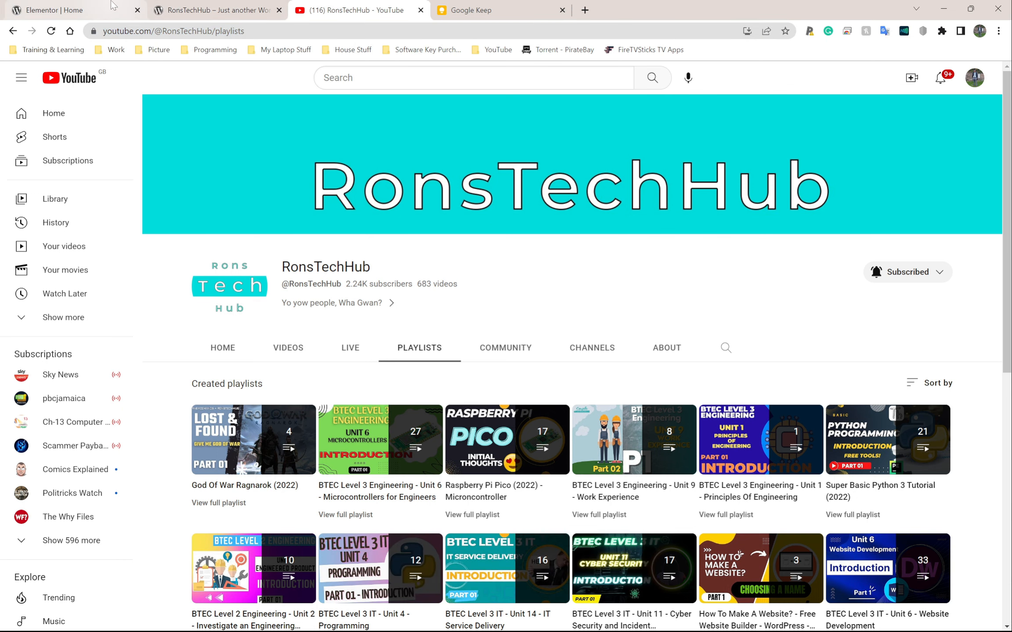
left_click(193, 9)
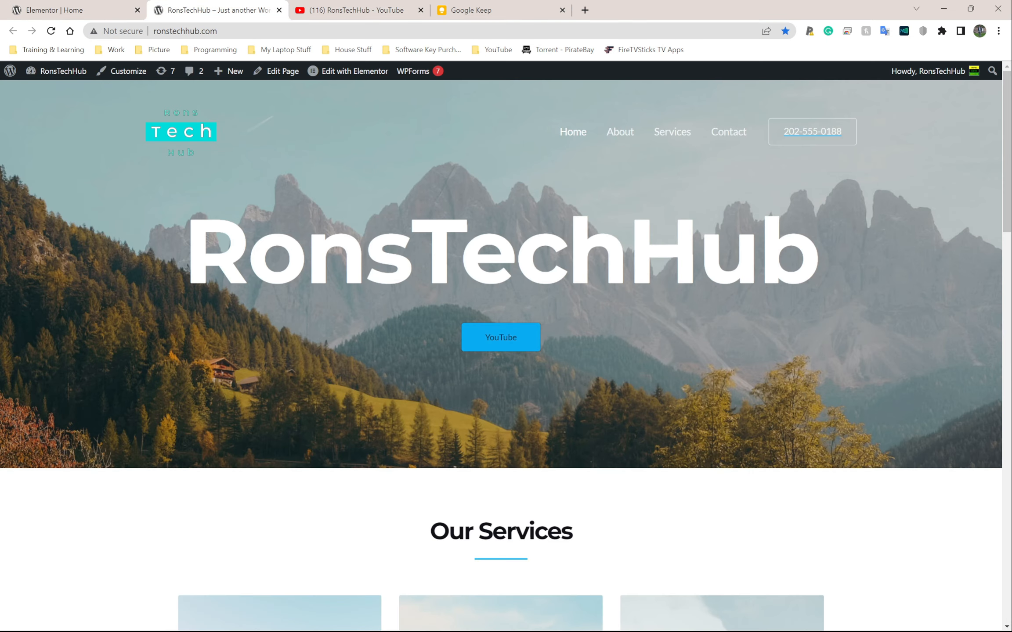
left_click(98, 8)
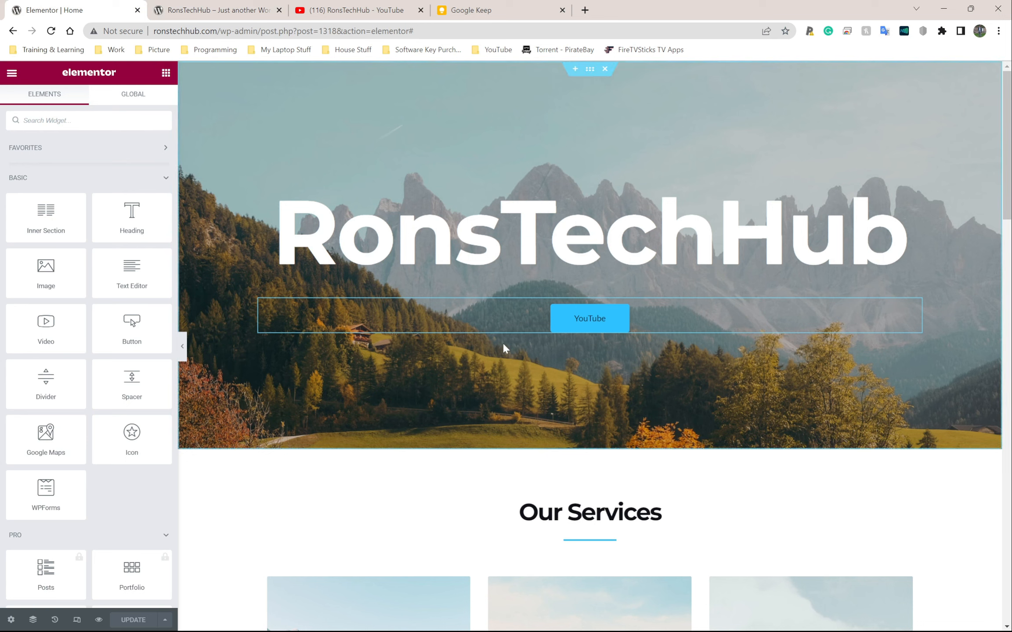
left_click(582, 321)
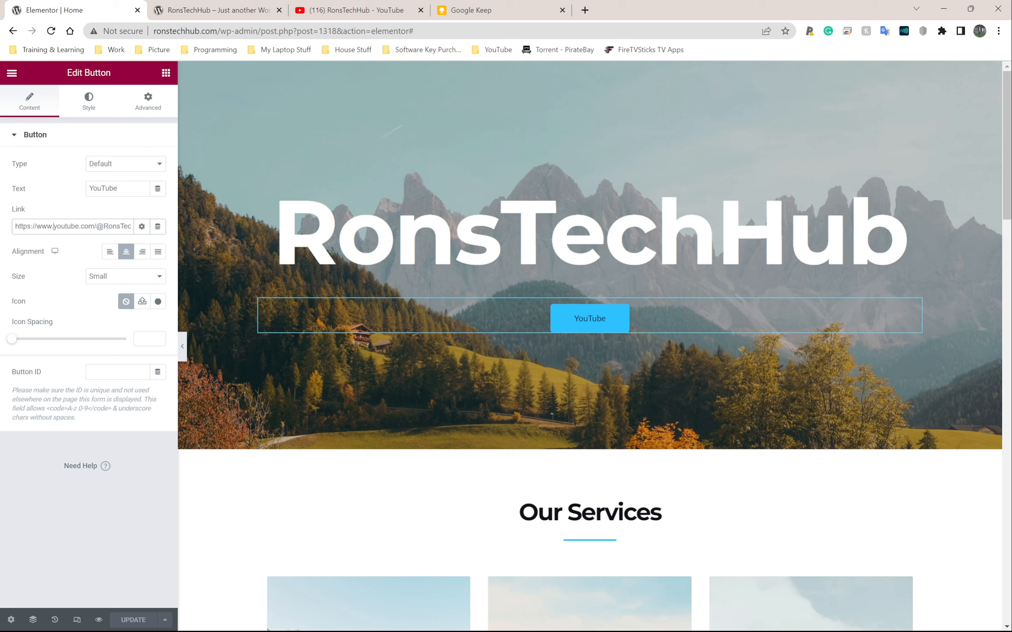
left_click_drag(15, 226, 156, 237)
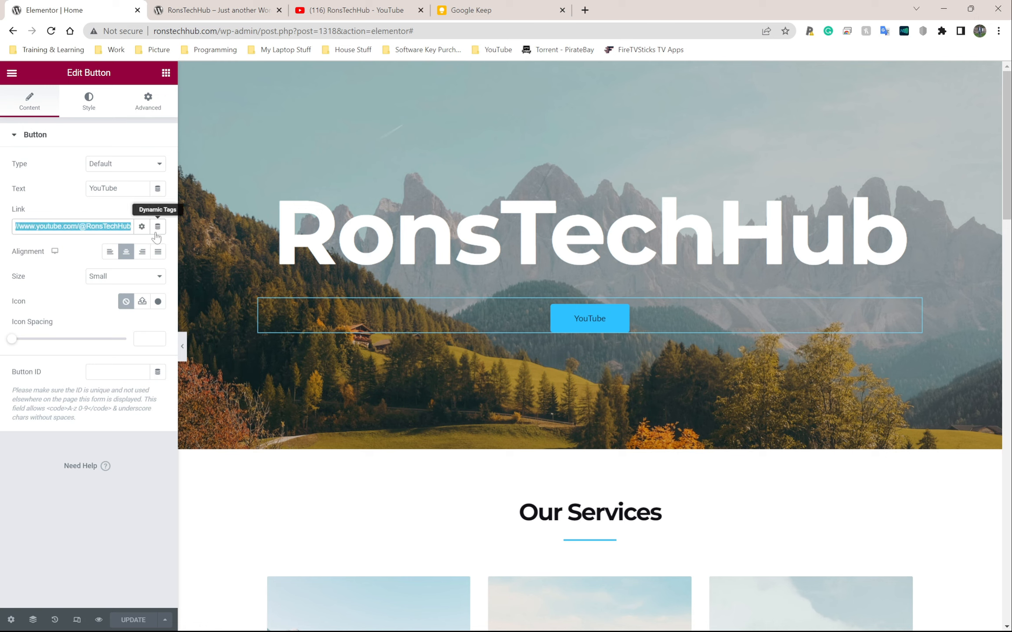
left_click(103, 227)
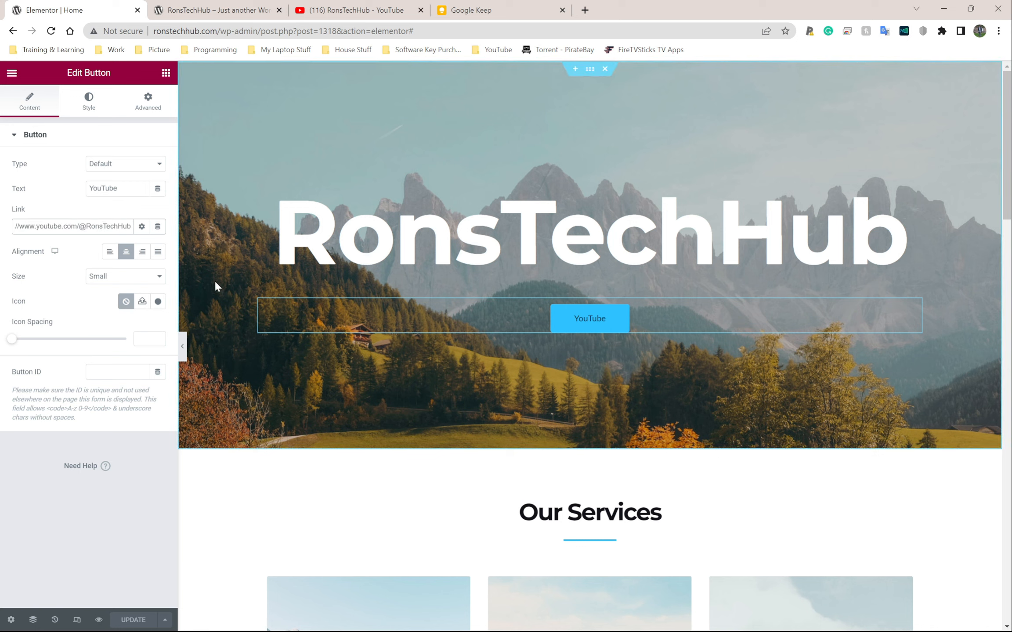
key("ctrl+a")
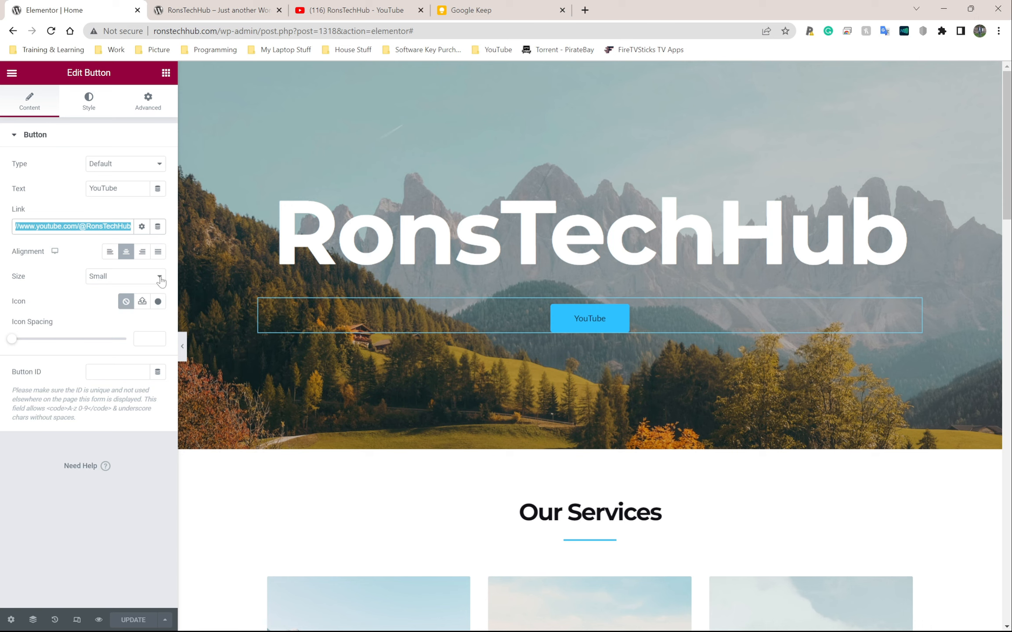
key("BackSpace")
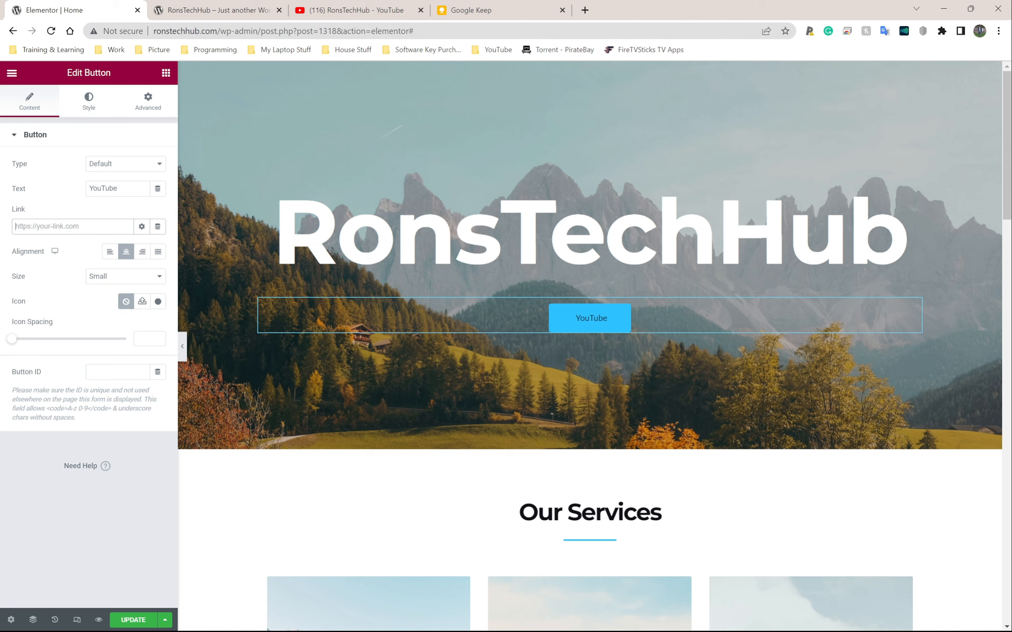
left_click(308, 10)
left_click_drag(245, 30, 103, 31)
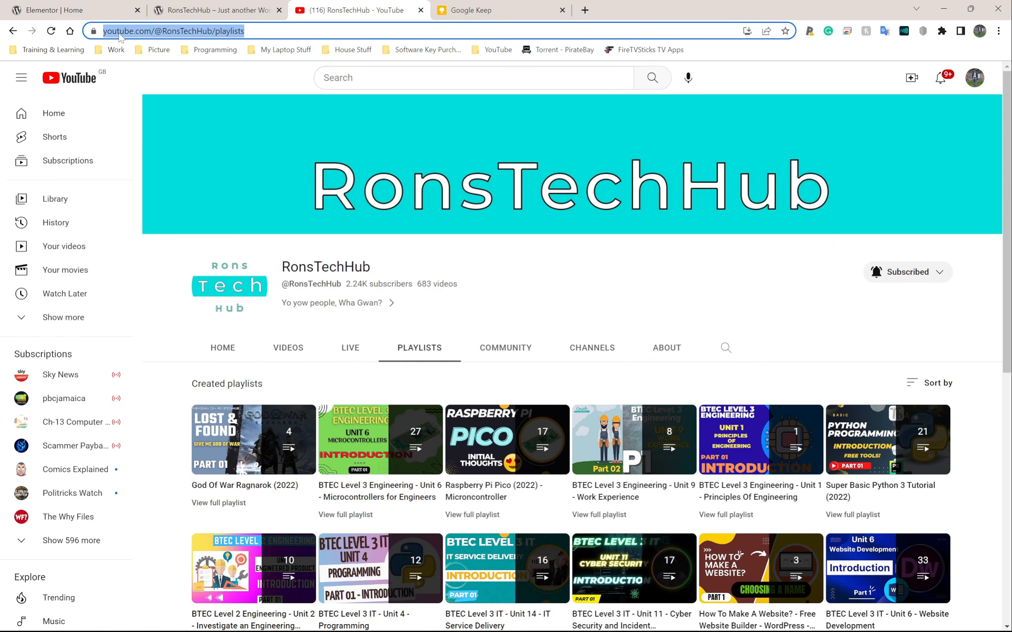
left_click(116, 8)
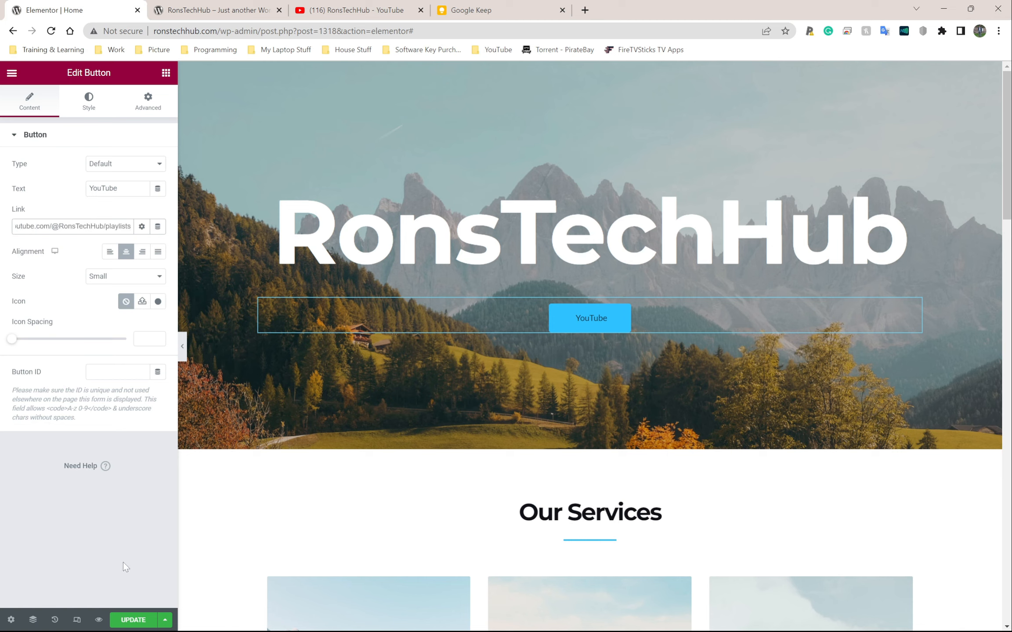
left_click(129, 623)
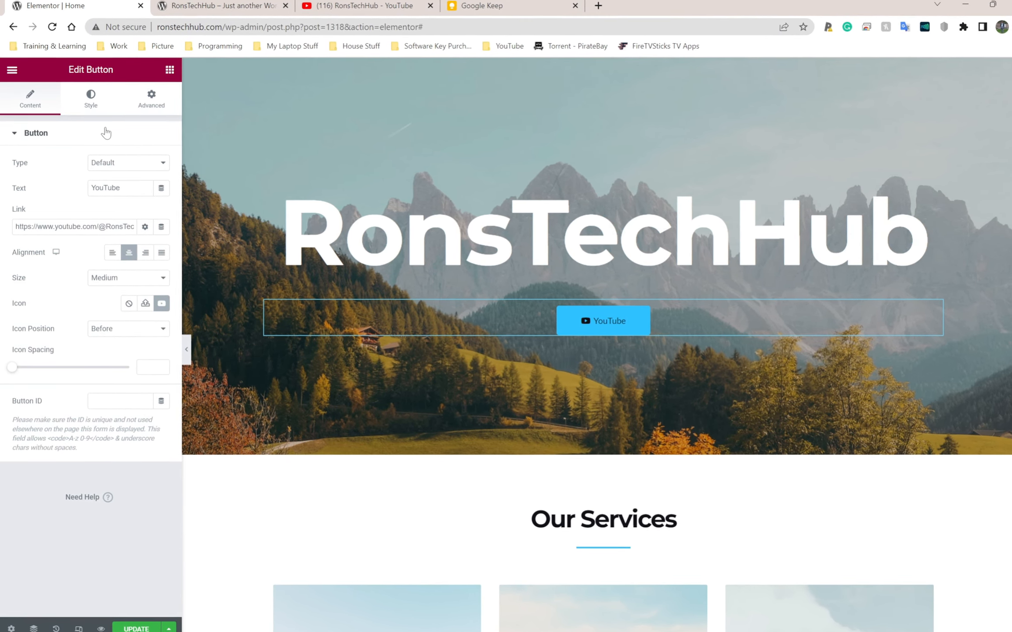
- Set the hero YouTube button's normal background color to light red #EB7777 and update the page
left_click(90, 98)
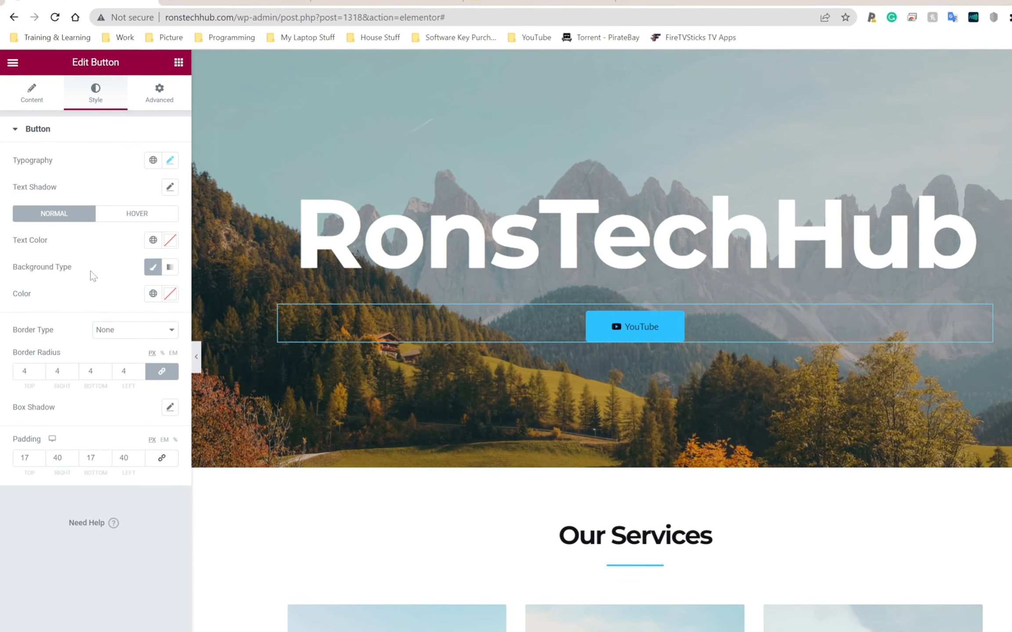
left_click(180, 297)
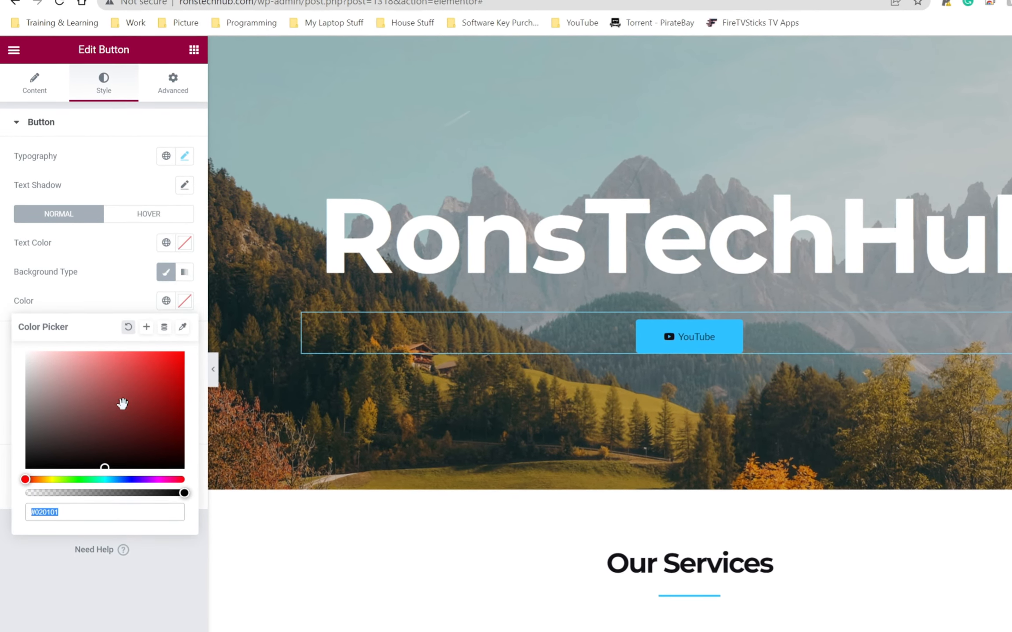
mouse_move(147, 408)
left_mouse_down()
mouse_move(152, 426)
mouse_move(139, 412)
mouse_move(148, 435)
mouse_move(124, 421)
mouse_move(106, 363)
mouse_move(107, 378)
mouse_move(132, 385)
mouse_move(171, 426)
mouse_move(45, 420)
mouse_move(119, 426)
mouse_move(148, 389)
mouse_move(129, 386)
mouse_move(128, 396)
left_mouse_up()
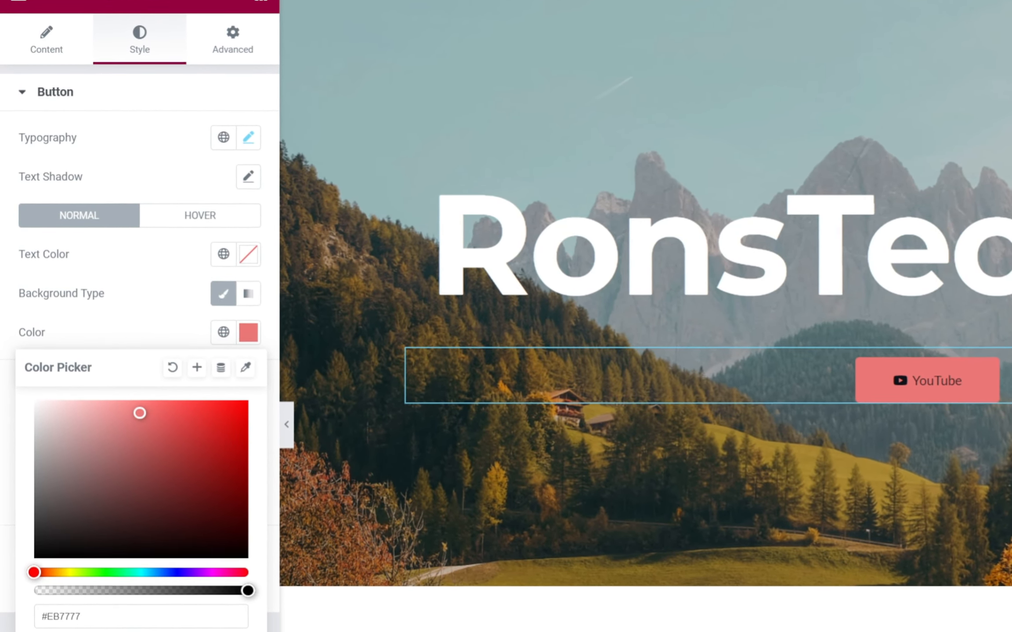
key("Escape")
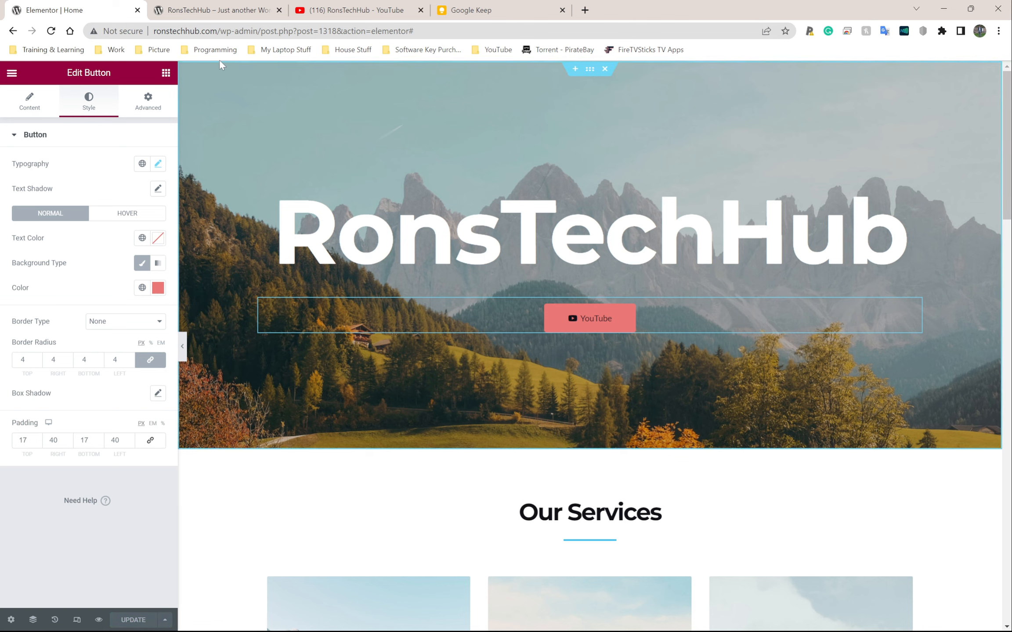
- Reload the live home page, test the restyled YouTube button's link, and close the channel page it opens
left_click(205, 4)
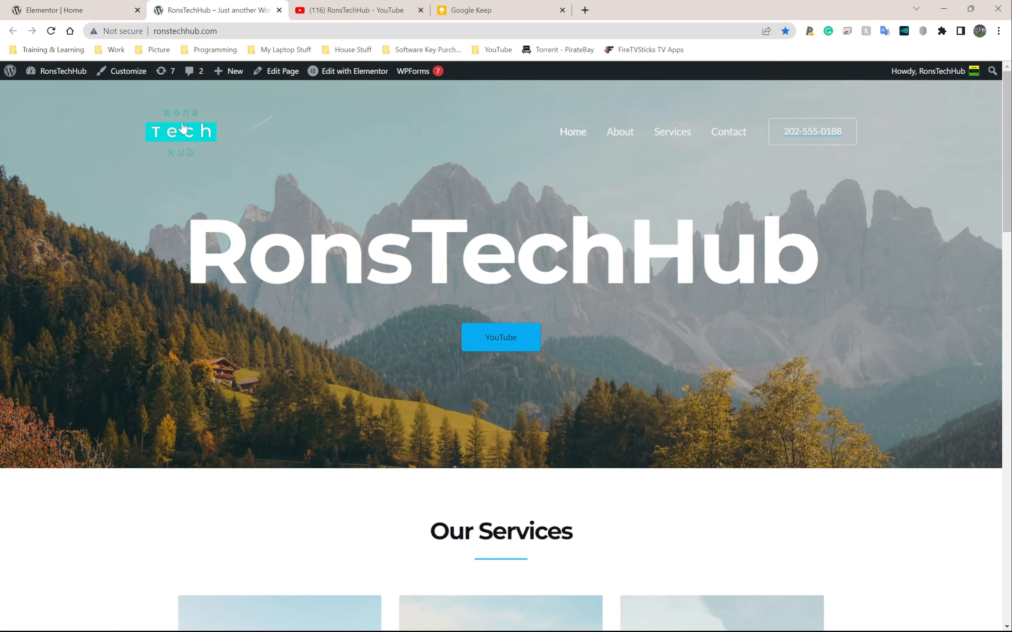
left_click(51, 31)
left_click(44, 9)
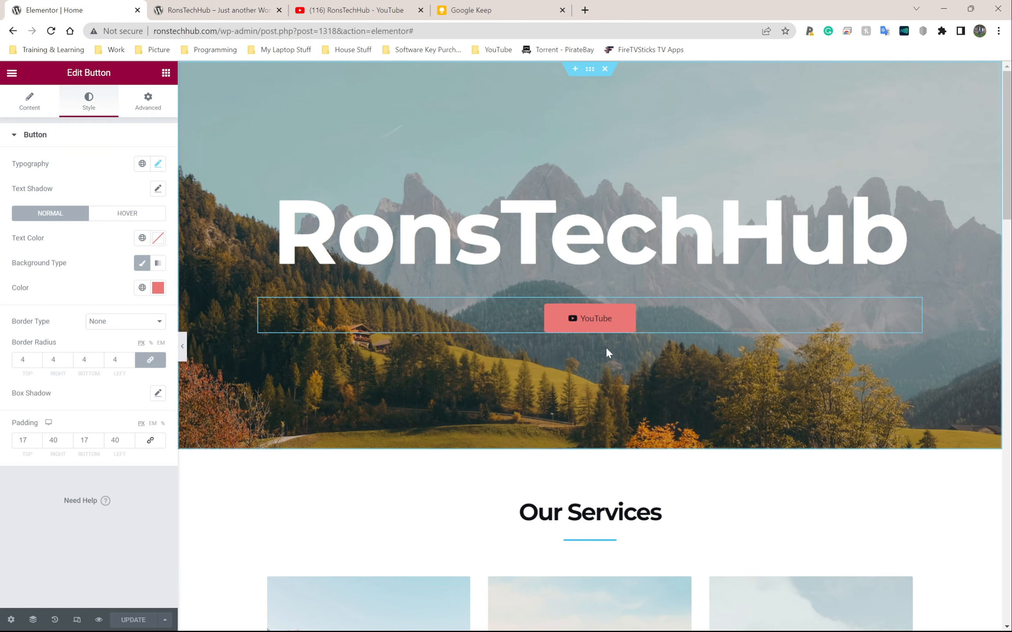
left_click(236, 4)
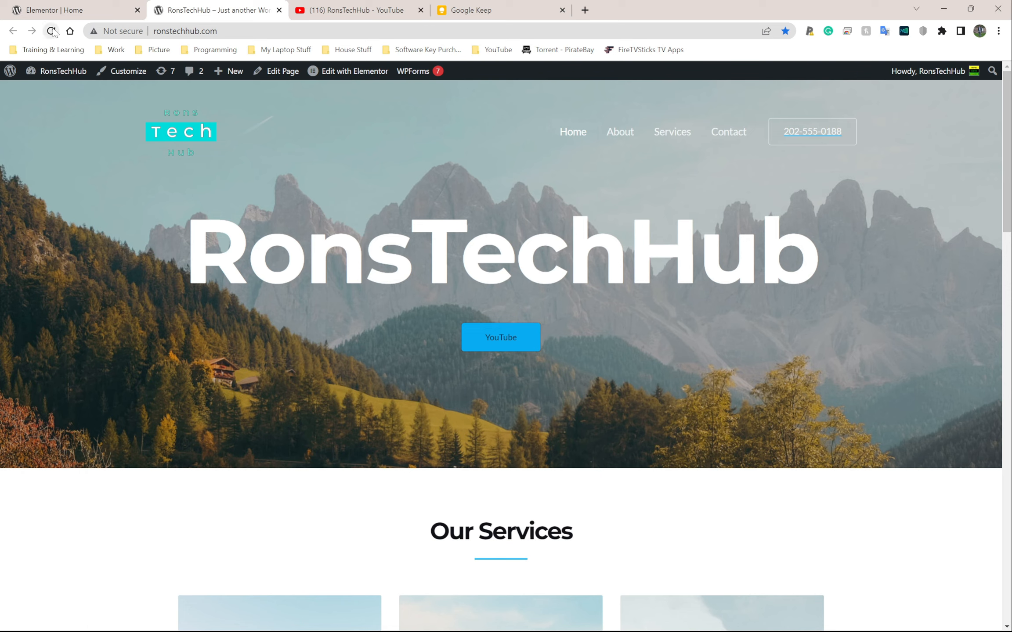
left_click(493, 345)
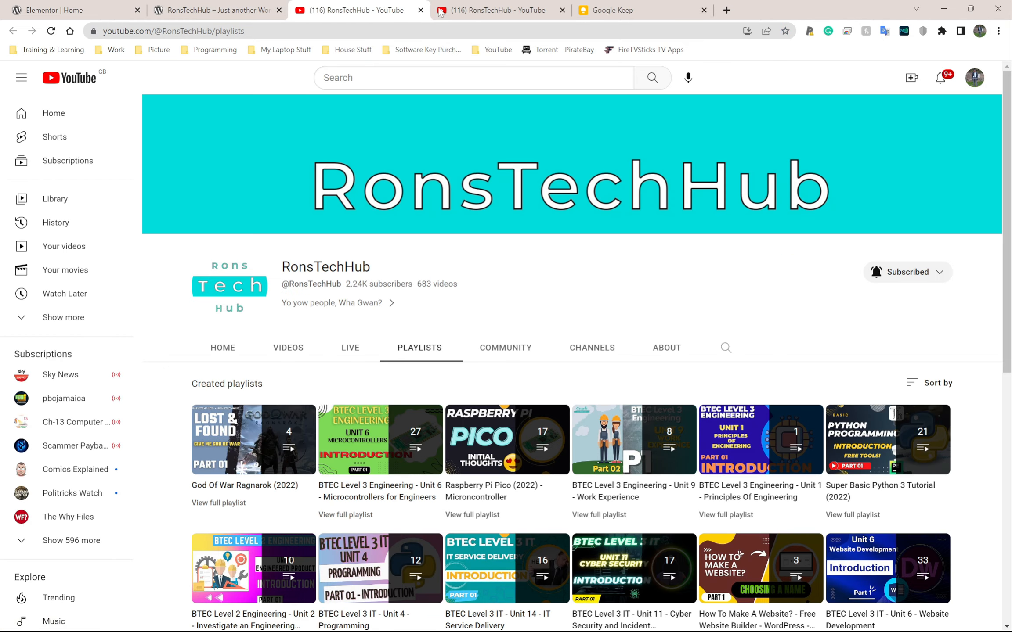
left_click(421, 9)
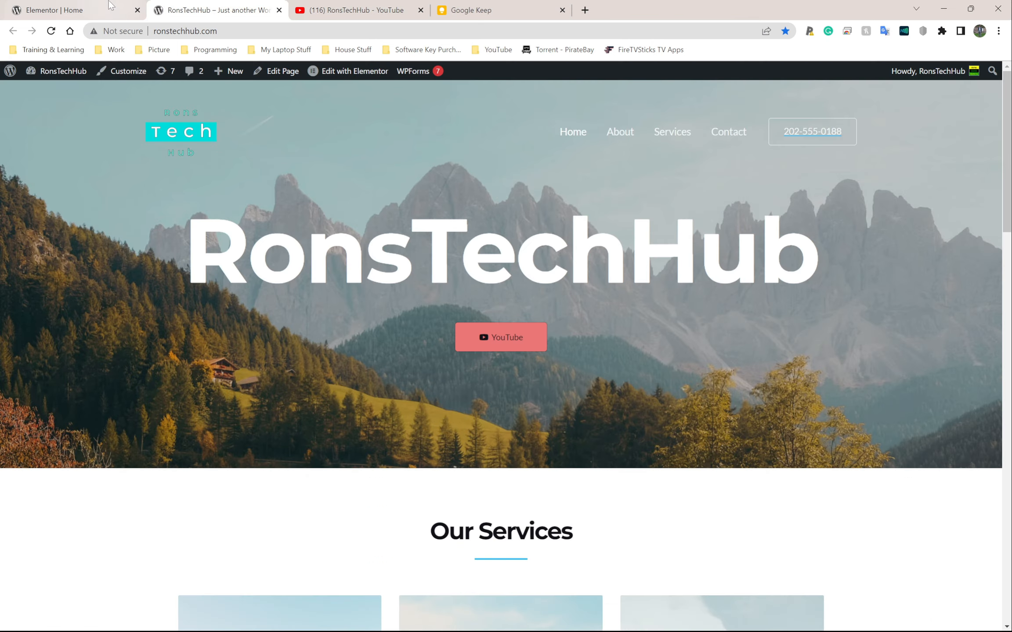
- Return to the Elementor editor and open the settings of the hero section containing the RonsTechHub heading
left_click(75, 10)
scroll(508, 372, "down", 4)
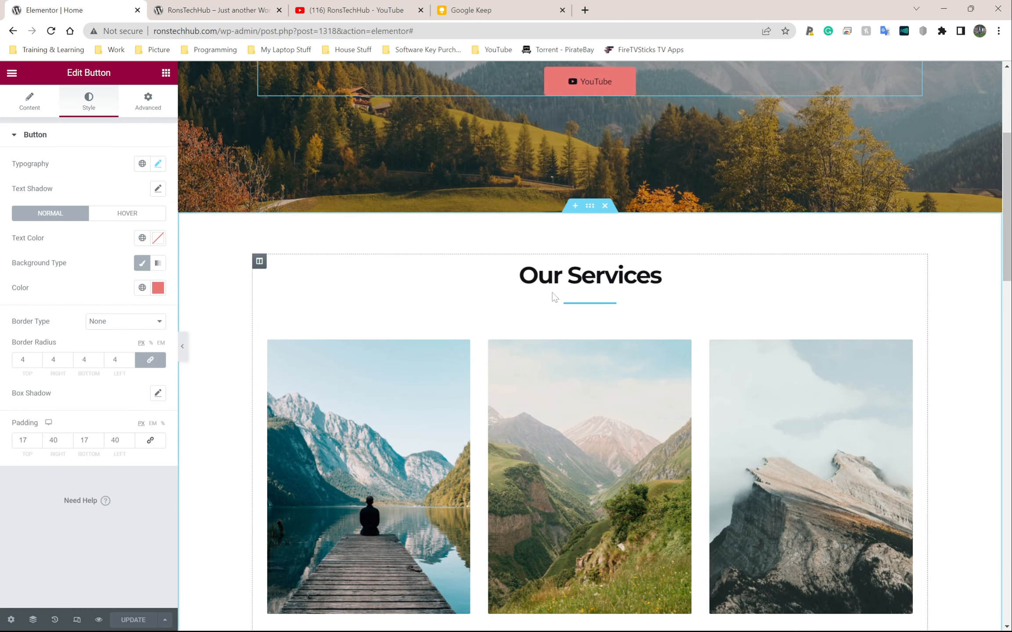
scroll(552, 292, "up", 4)
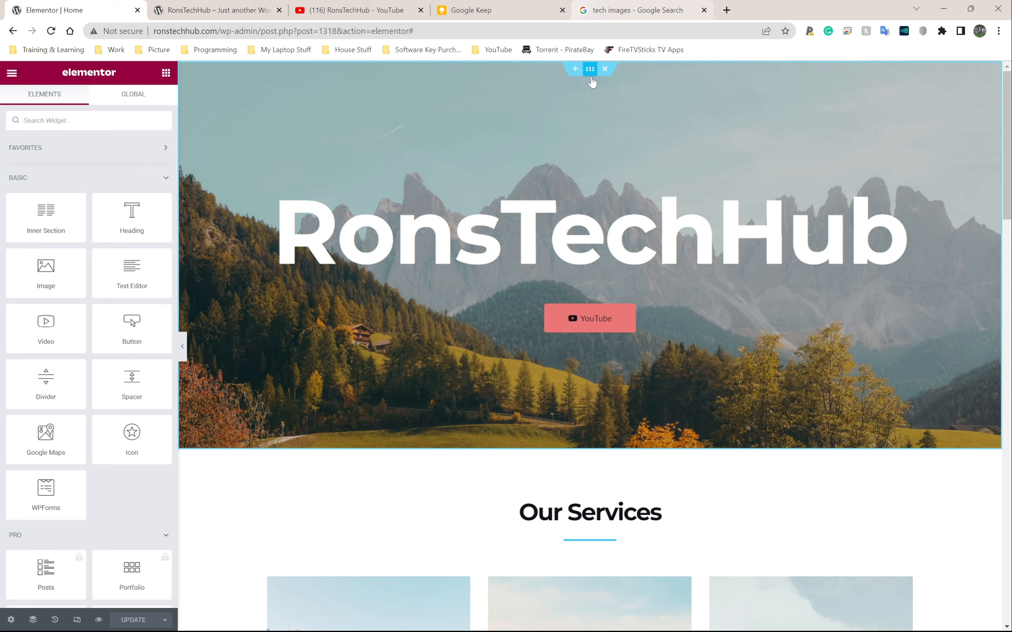
left_click_drag(584, 108, 579, 103)
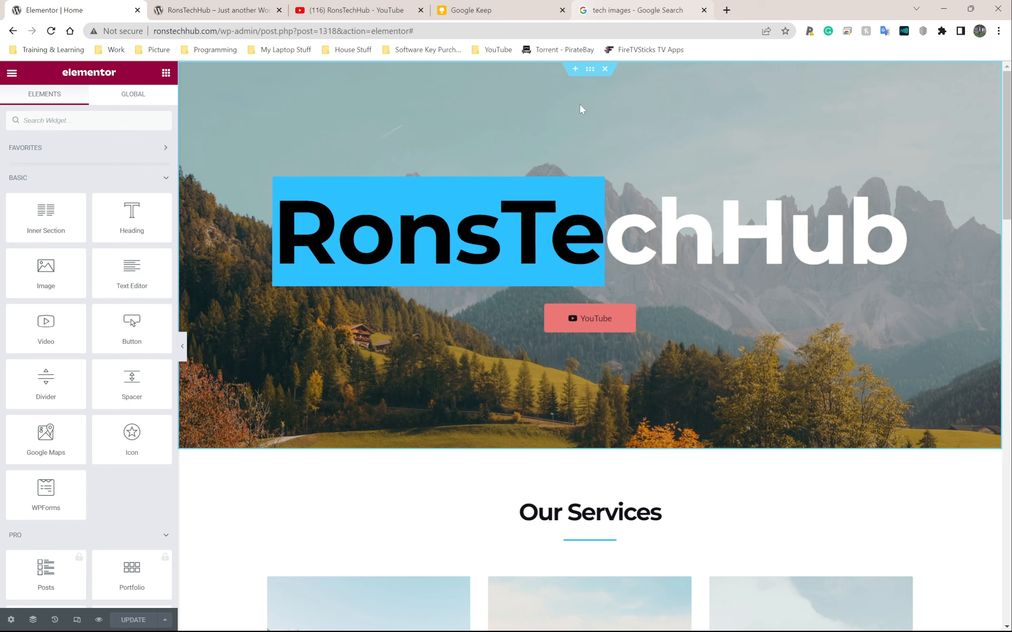
left_click(579, 104)
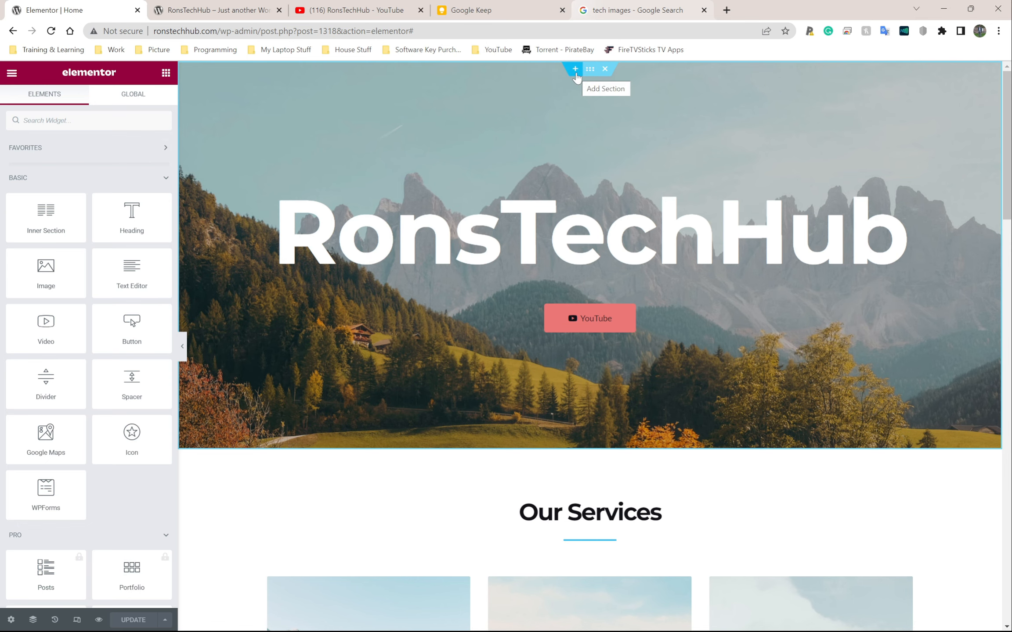
left_click(589, 70)
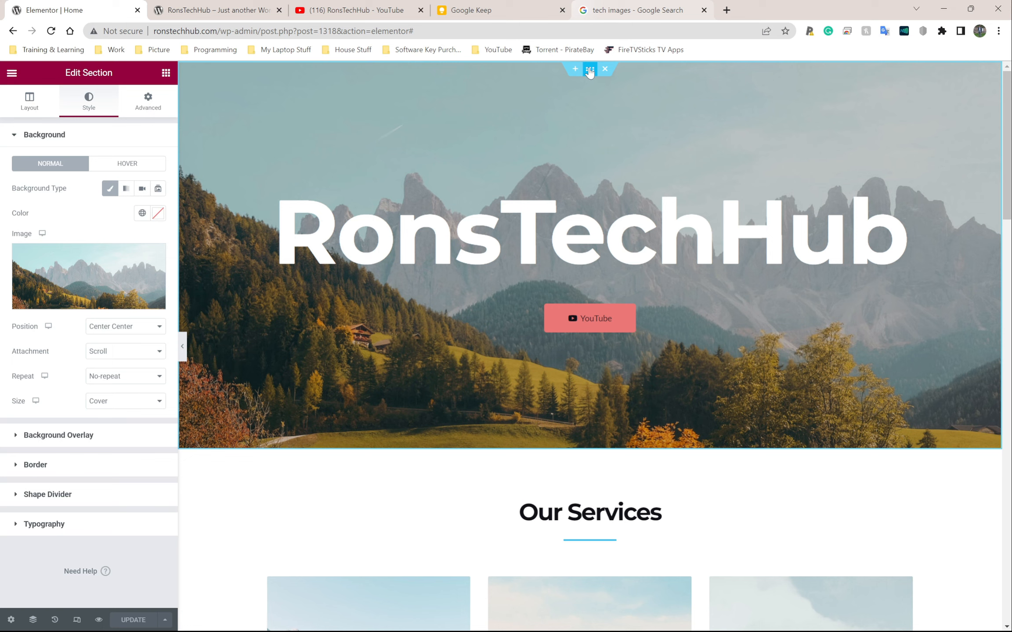
- Review the hero section's layout and advanced settings, and open the free image collection for its background image
left_click(32, 104)
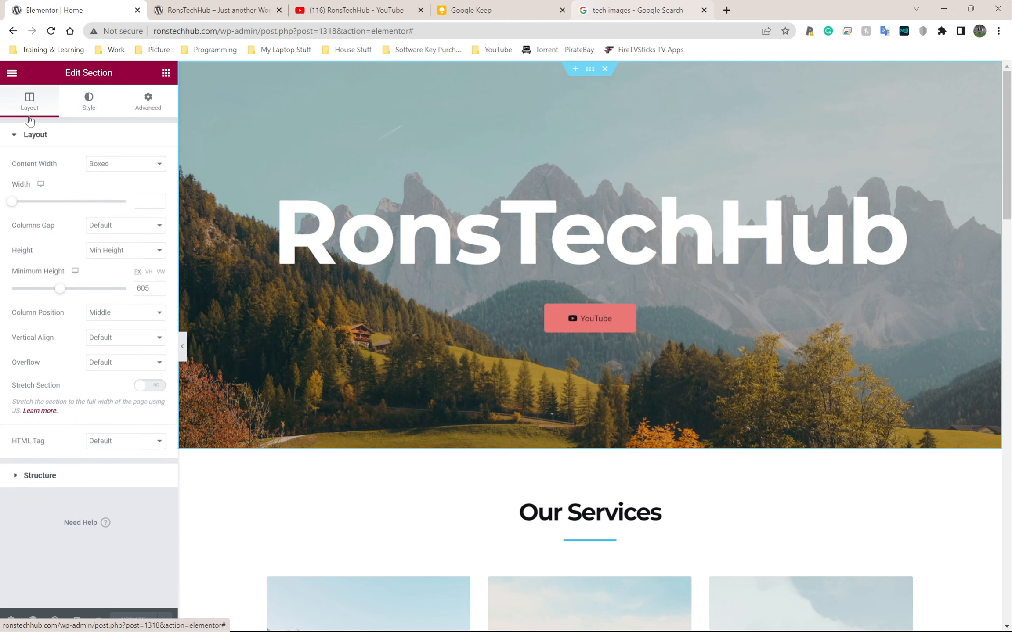
left_click(88, 104)
left_click(148, 108)
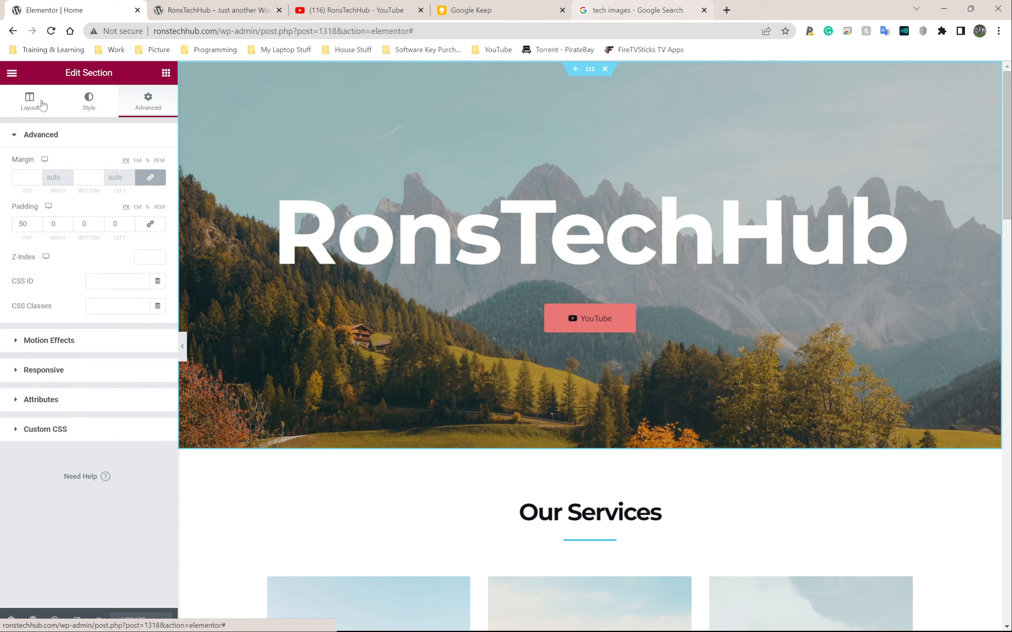
left_click(88, 104)
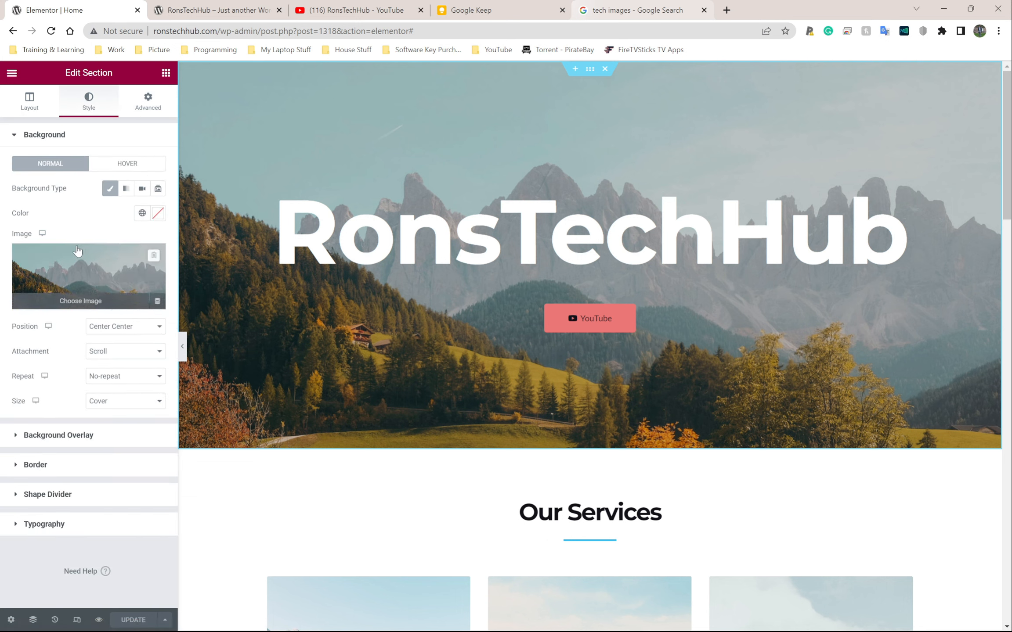
mouse_move(70, 278)
left_click(65, 304)
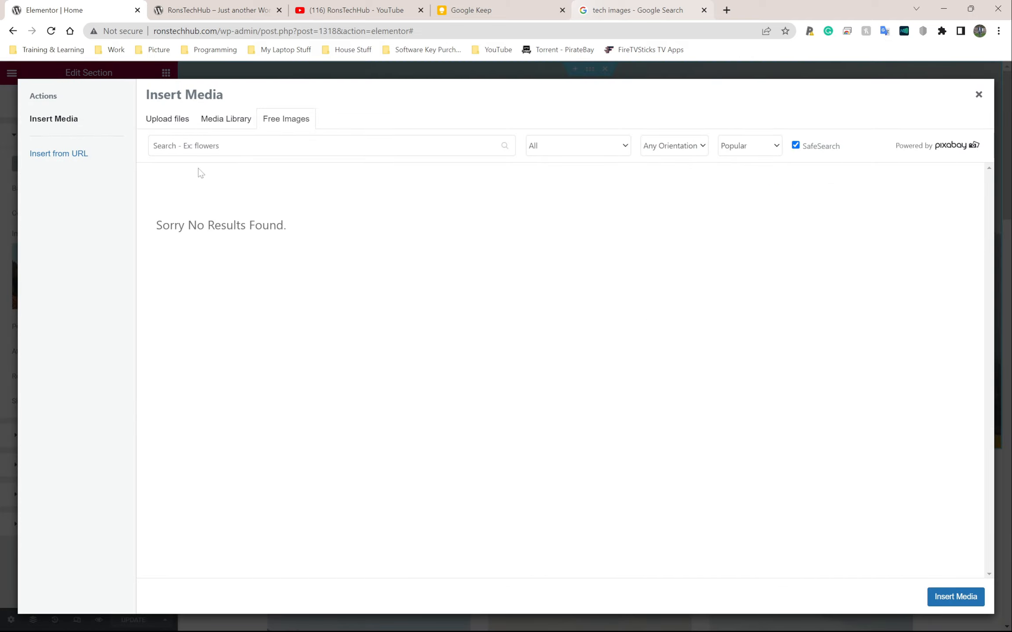
left_click(215, 126)
left_click(283, 125)
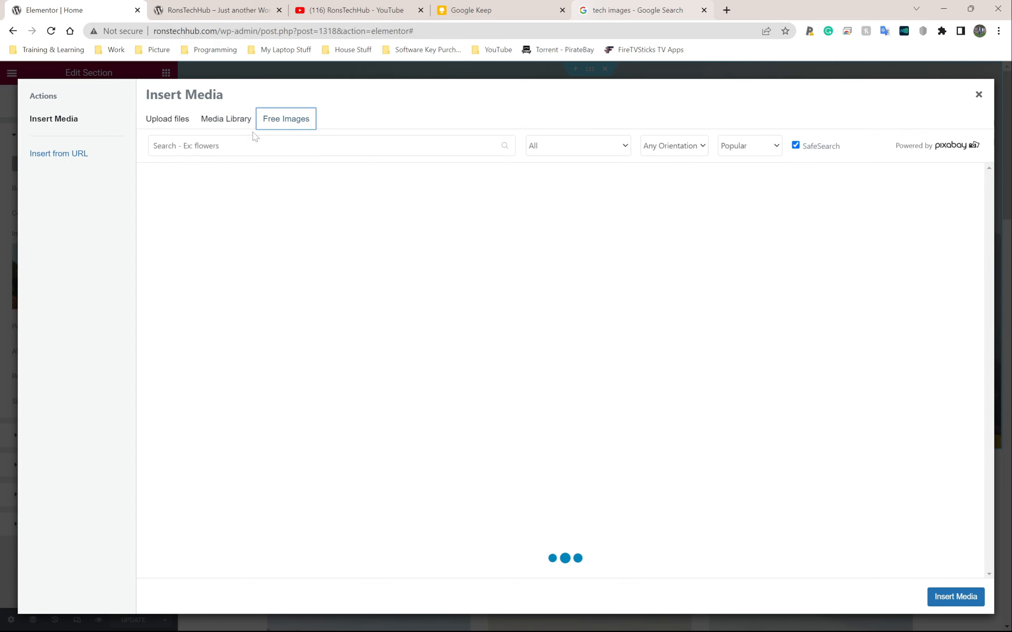
- Search the free images for "tech" and import the dark "Ai, Technology, High-Tech" picture into the media library
left_click(272, 146)
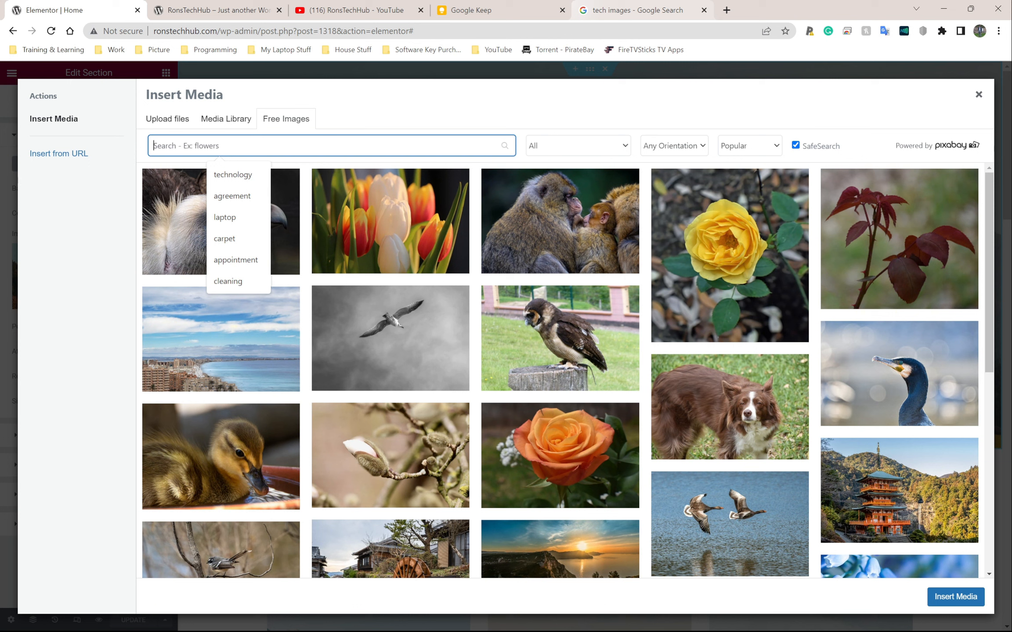
type("tech")
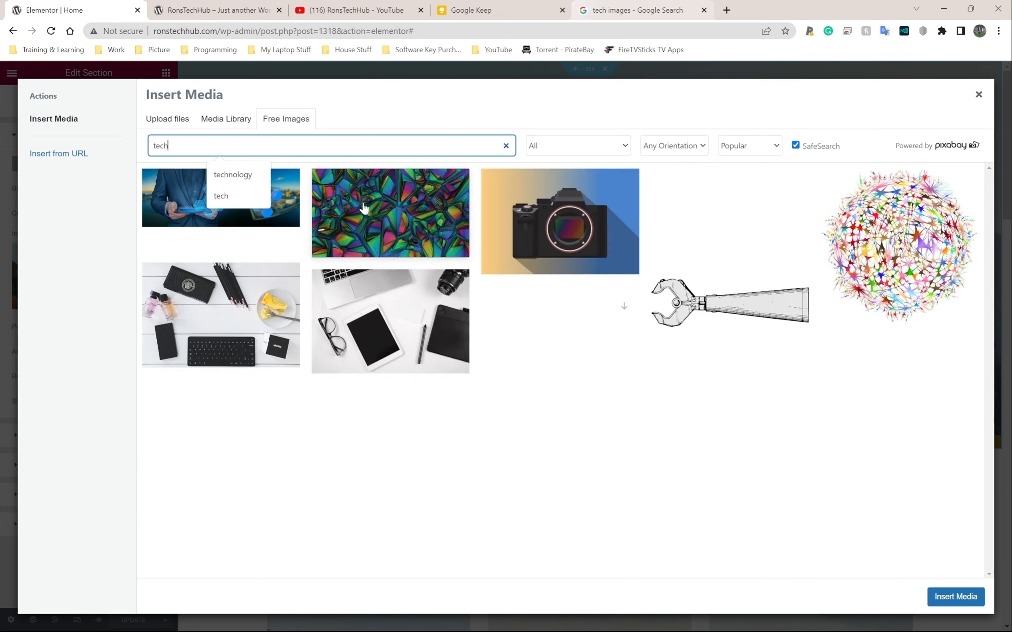
scroll(507, 305, "down", 10)
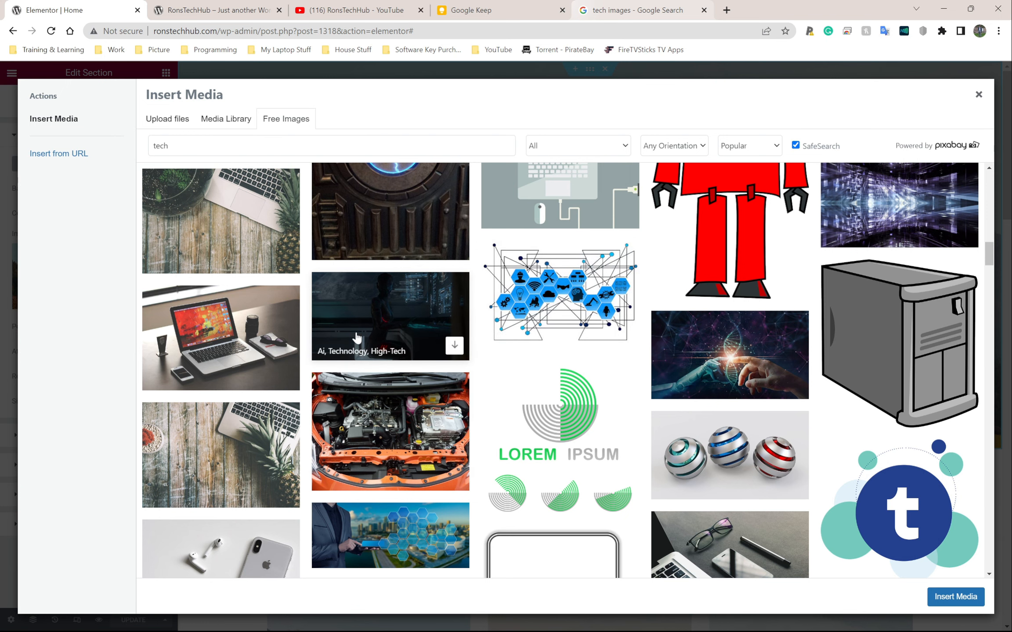
left_click(402, 307)
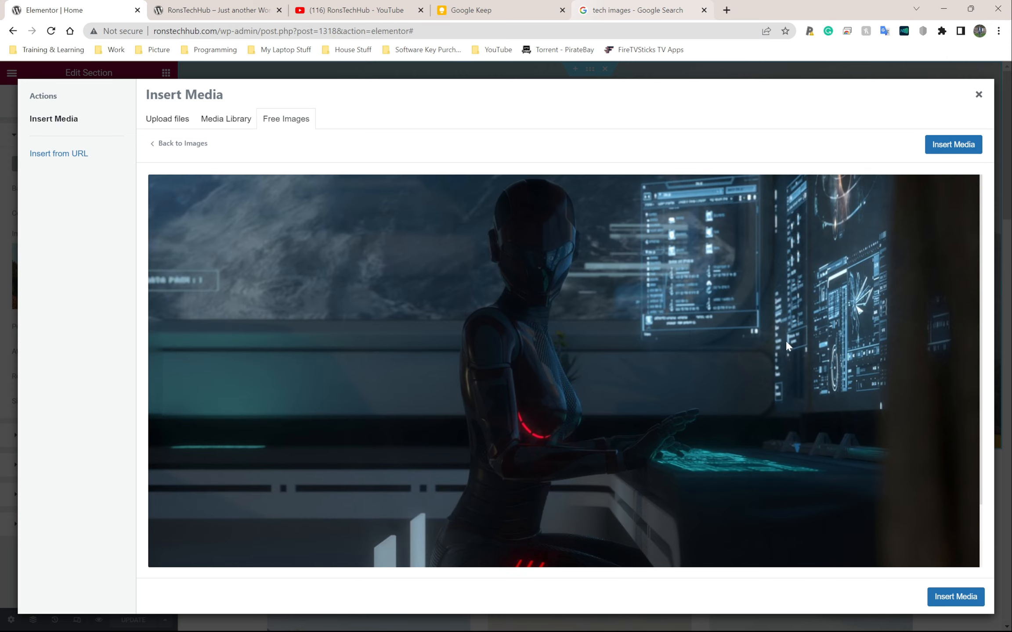
left_click(945, 147)
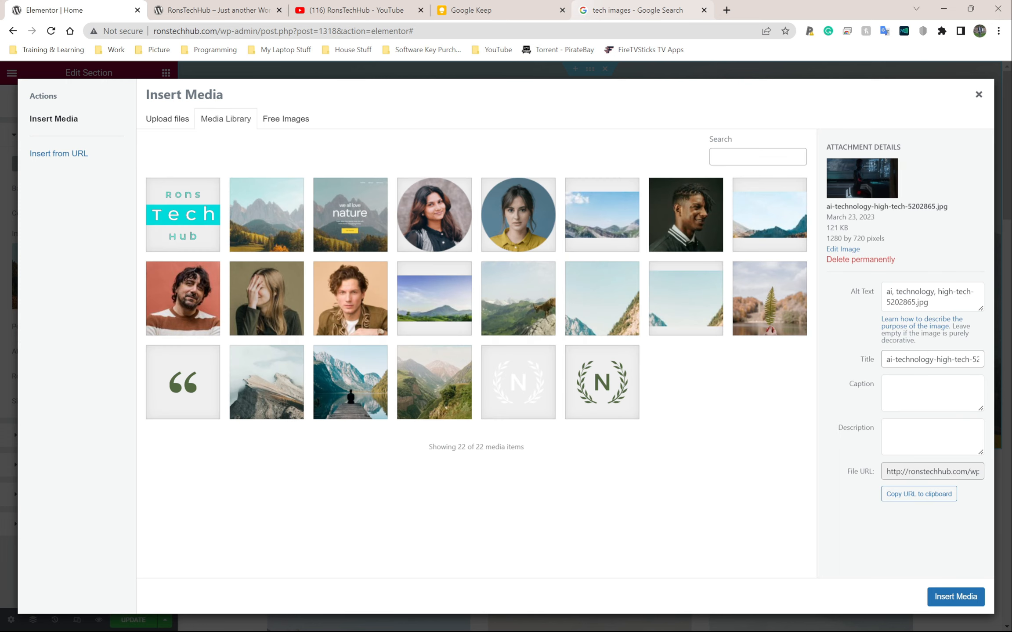
- Select the whole alt text of the imported ai-technology-high-tech image for editing
left_click_drag(932, 303, 884, 292)
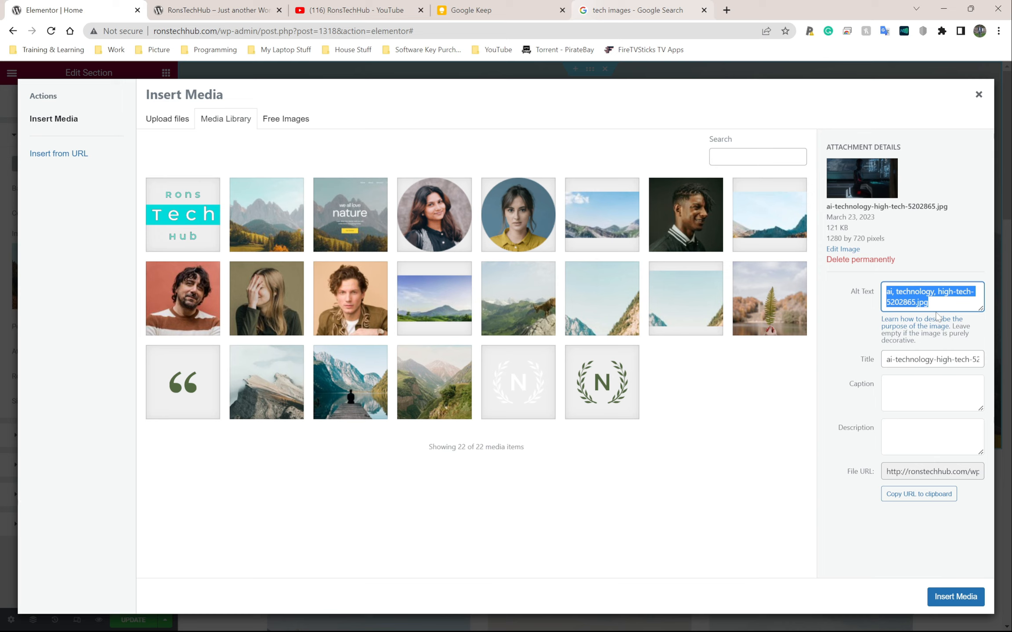
left_click_drag(928, 303, 866, 280)
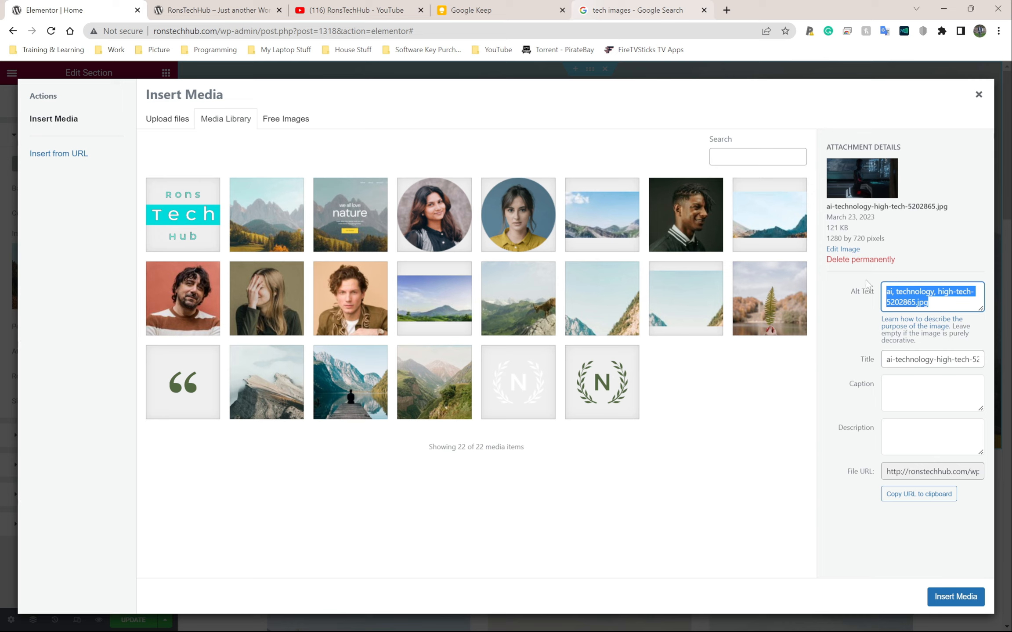